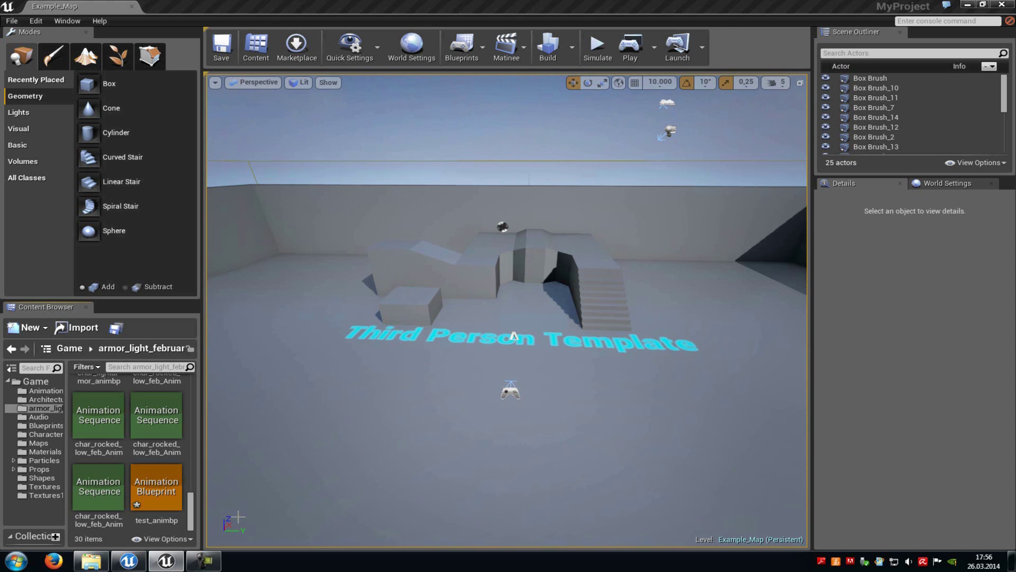
- Create a Blend Space 1D on char_light_armor_Skeleton named test_english in the armor light folder
{"action": "left_click_drag", "start_coordinate": [194, 514], "coordinate": [198, 373]}
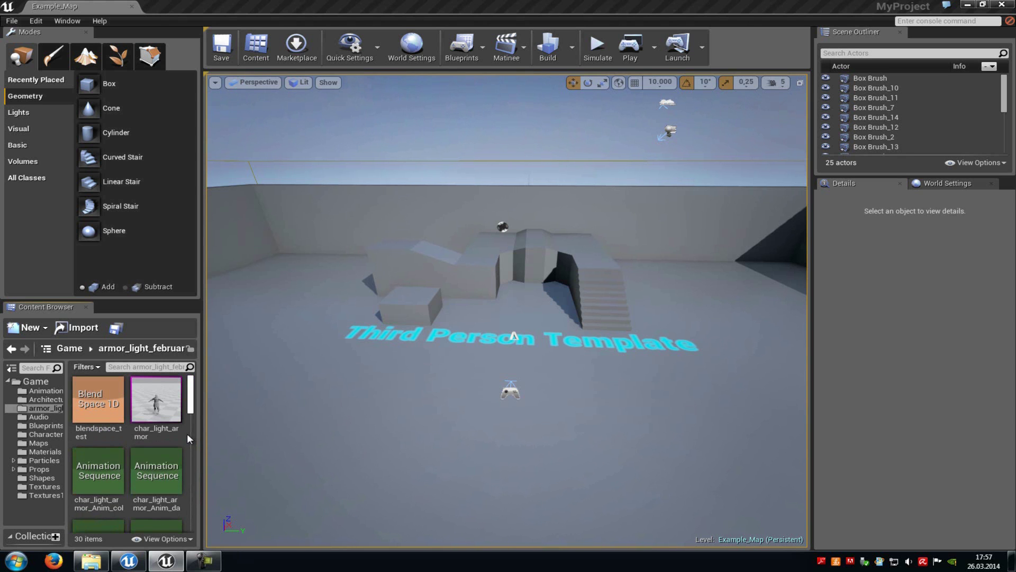
{"action": "scroll", "coordinate": [186, 433], "scroll_direction": "down", "scroll_amount": 3}
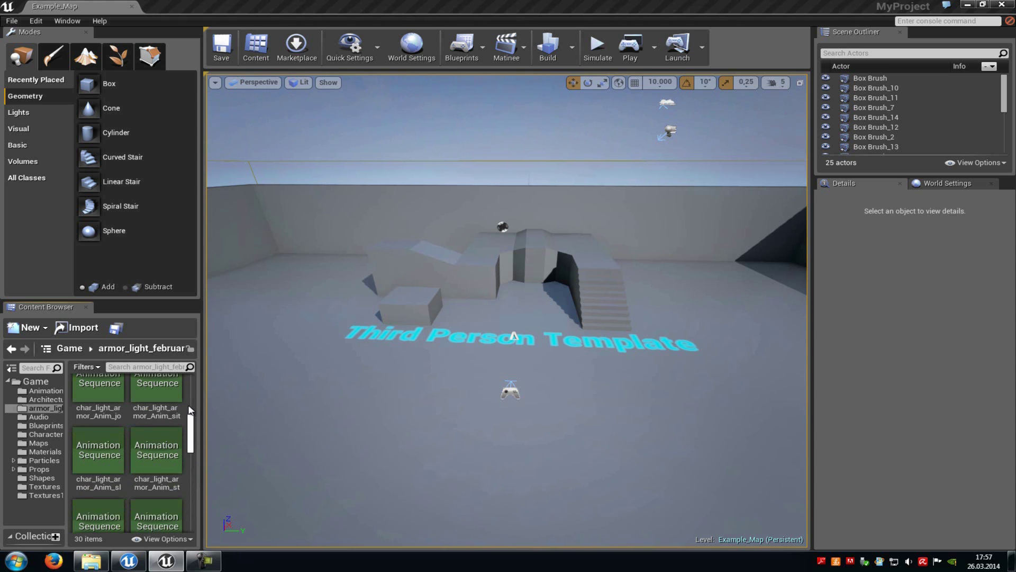
{"action": "right_click", "coordinate": [187, 424]}
{"action": "mouse_move", "coordinate": [238, 379]}
{"action": "mouse_move", "coordinate": [254, 350]}
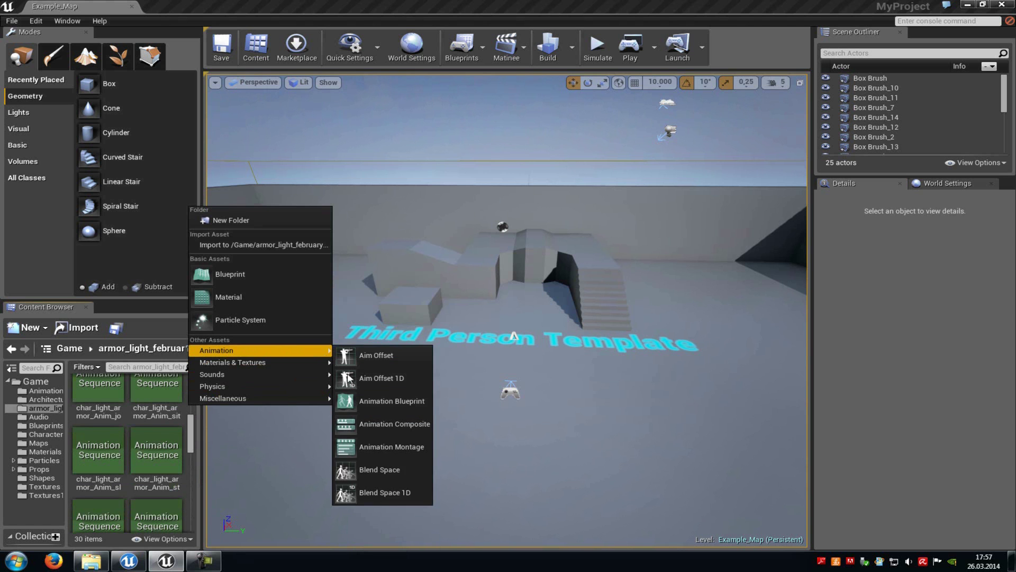
{"action": "left_click", "coordinate": [385, 491]}
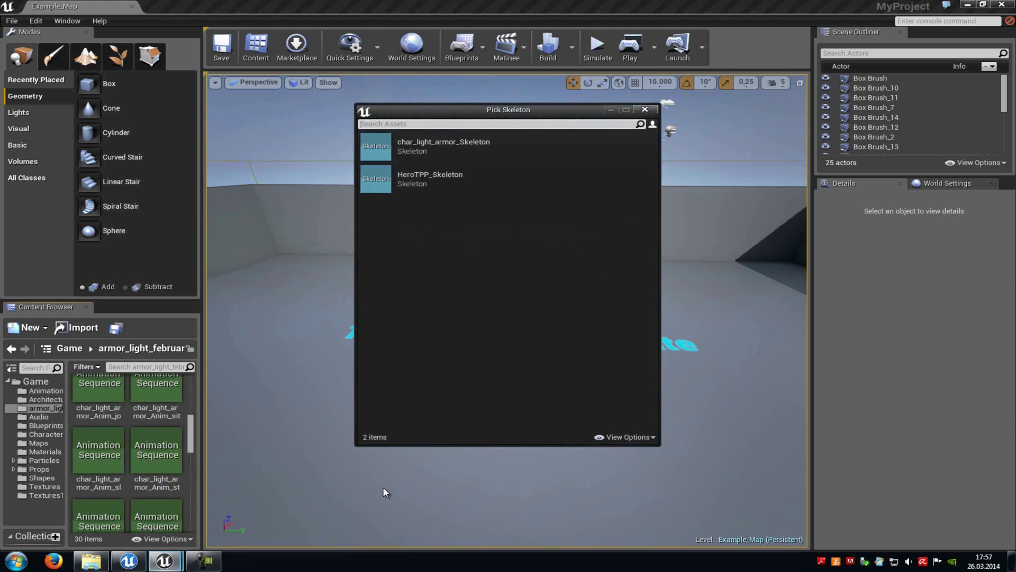
{"action": "left_click", "coordinate": [504, 146]}
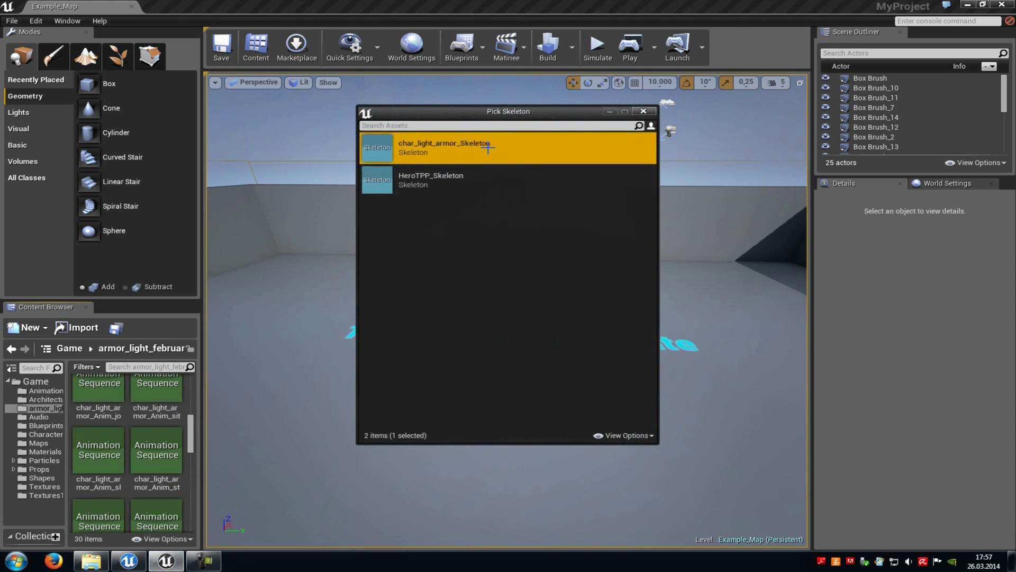
{"action": "type", "text": "test_english"}
{"action": "key", "text": "Return"}
- Label test_english's X axis Speed with a 0 to 375 range and apply the changes
{"action": "double_click", "coordinate": [97, 509]}
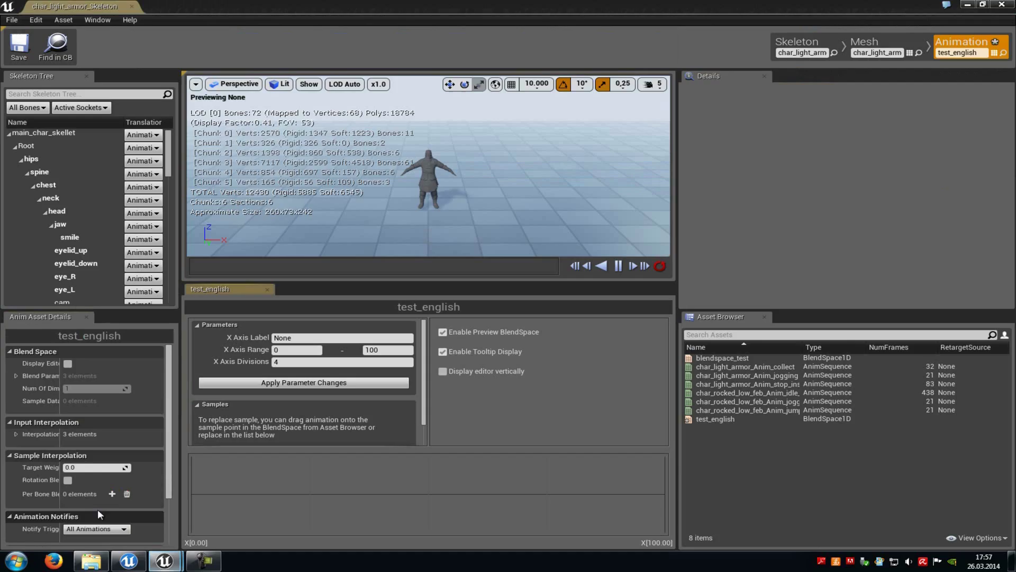
{"action": "left_click", "coordinate": [349, 339]}
{"action": "type", "text": "Speed"}
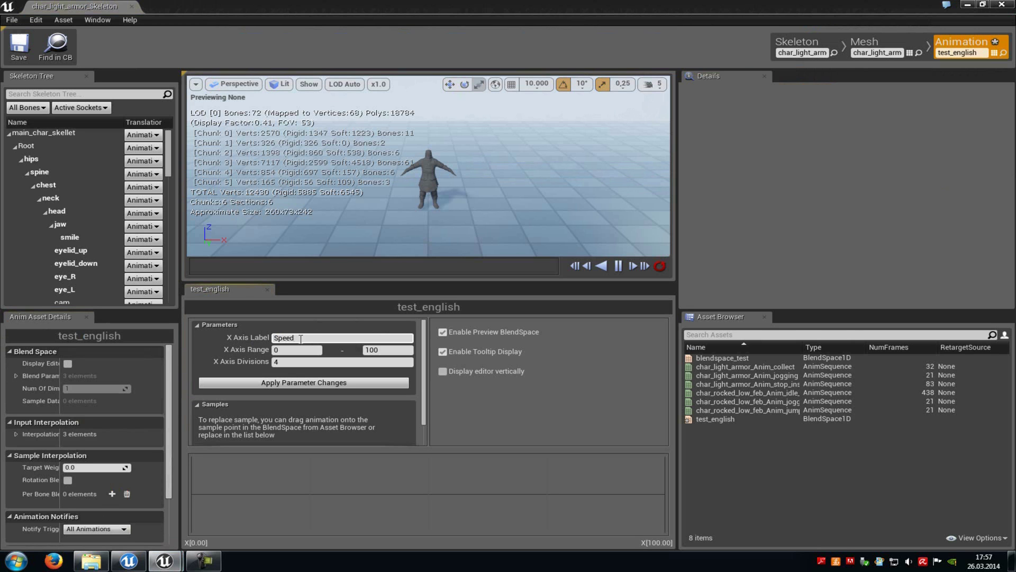
{"action": "left_click", "coordinate": [314, 351]}
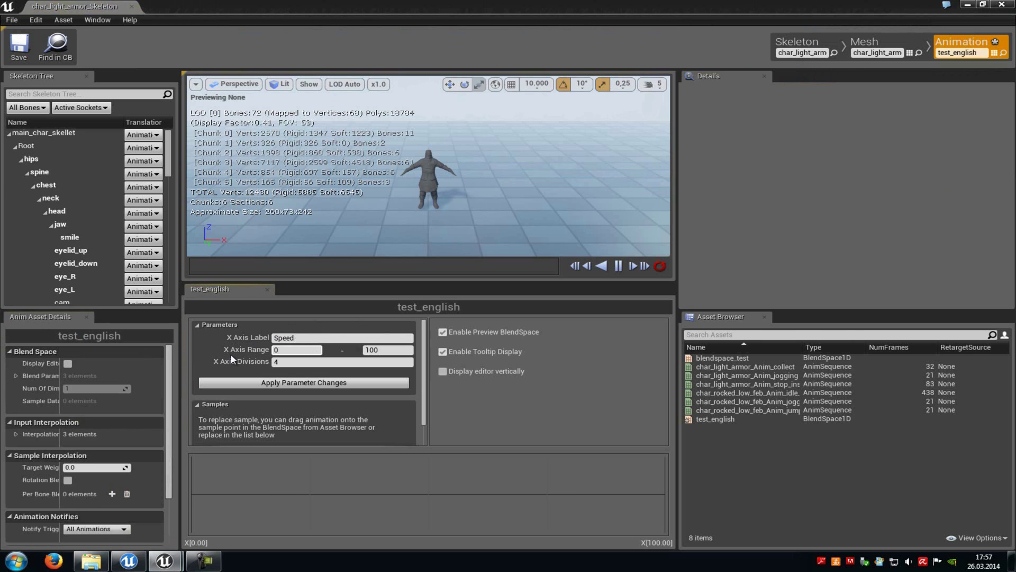
{"action": "key", "text": "Tab"}
{"action": "type", "text": "375"}
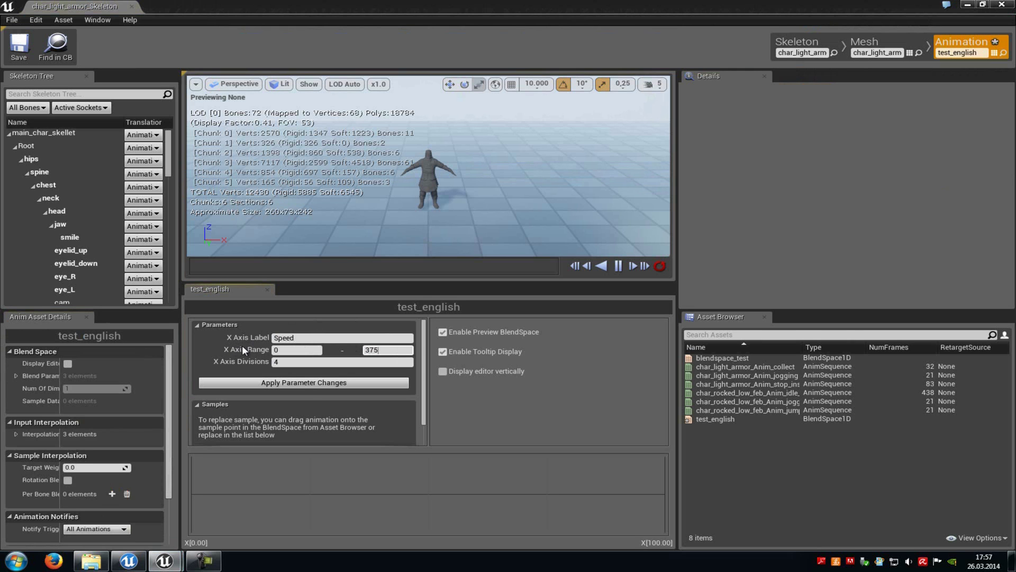
{"action": "left_click", "coordinate": [309, 383]}
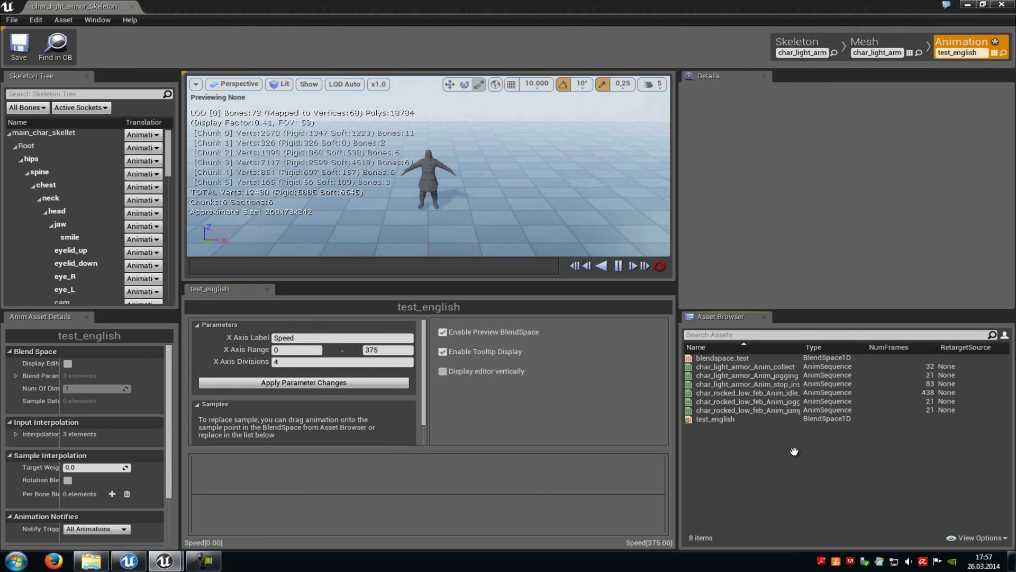
- Place idle_fight_Copy at Speed 0, char_light_armor_Anim_jogging midway, and jogging_fight_Copy near top speed
{"action": "left_click", "coordinate": [764, 393]}
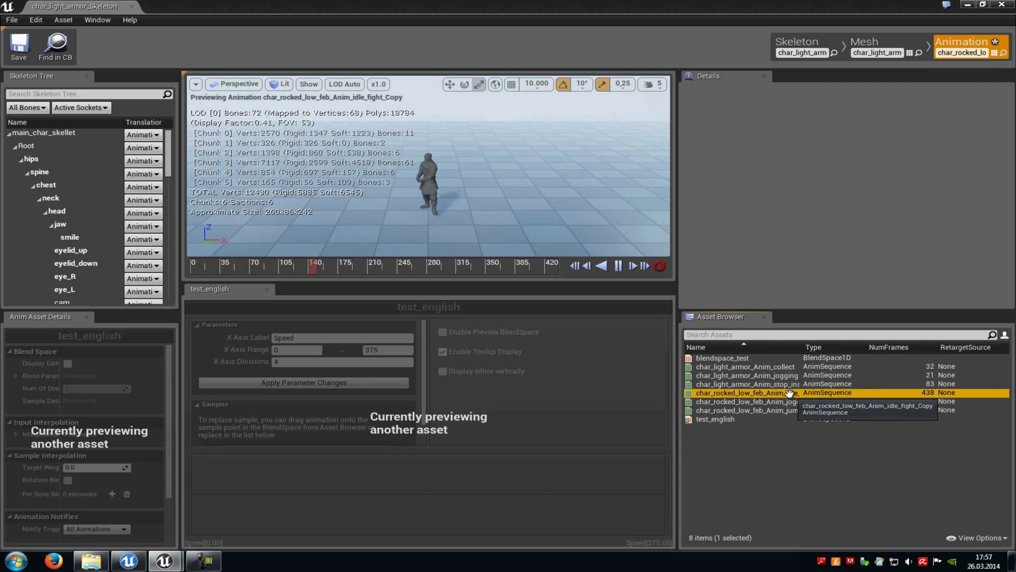
{"action": "left_click_drag", "start_coordinate": [778, 392], "coordinate": [193, 495]}
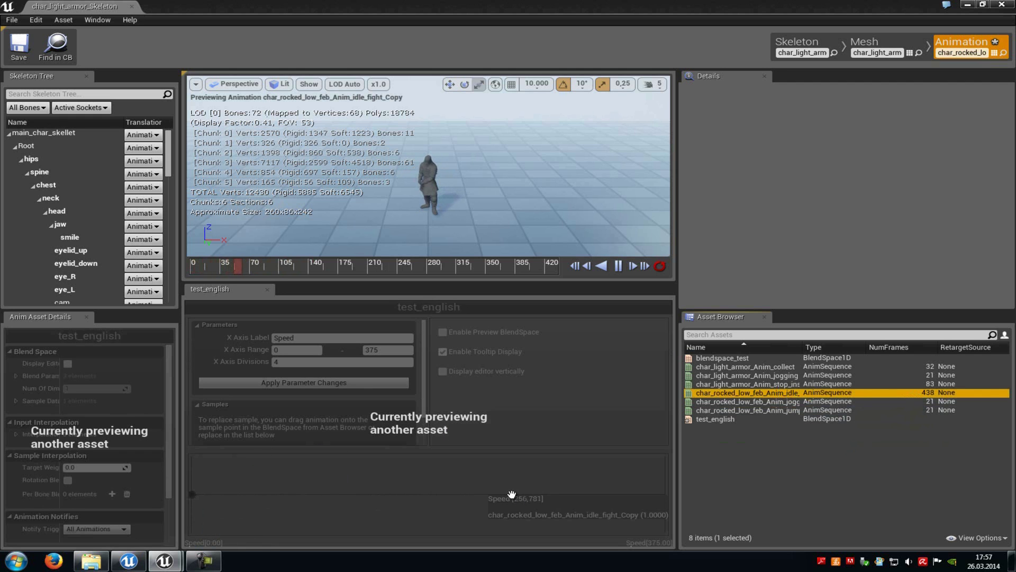
{"action": "left_click", "coordinate": [787, 376]}
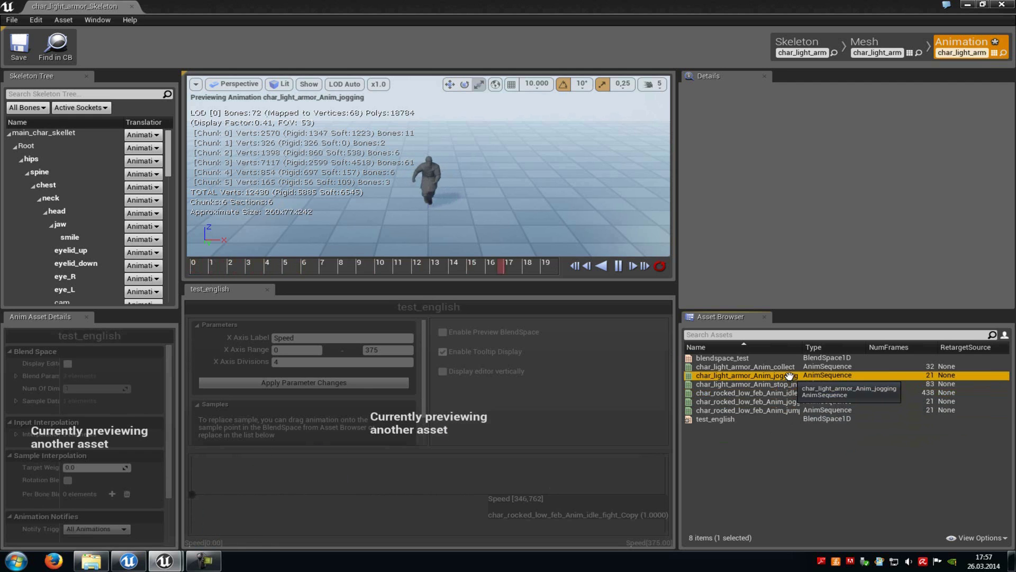
{"action": "left_click_drag", "start_coordinate": [789, 376], "coordinate": [310, 498]}
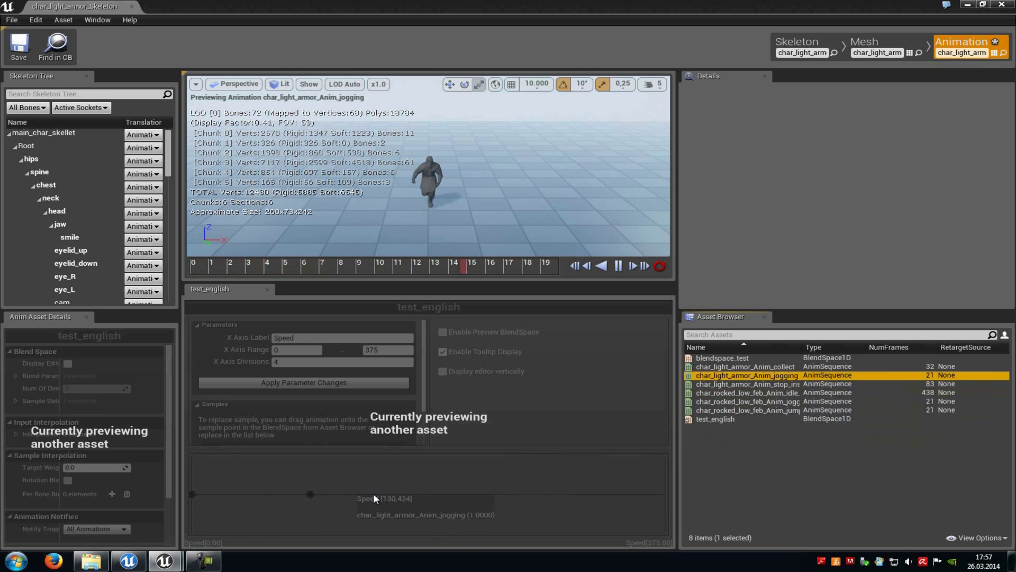
{"action": "left_click", "coordinate": [752, 410]}
{"action": "left_click", "coordinate": [763, 402]}
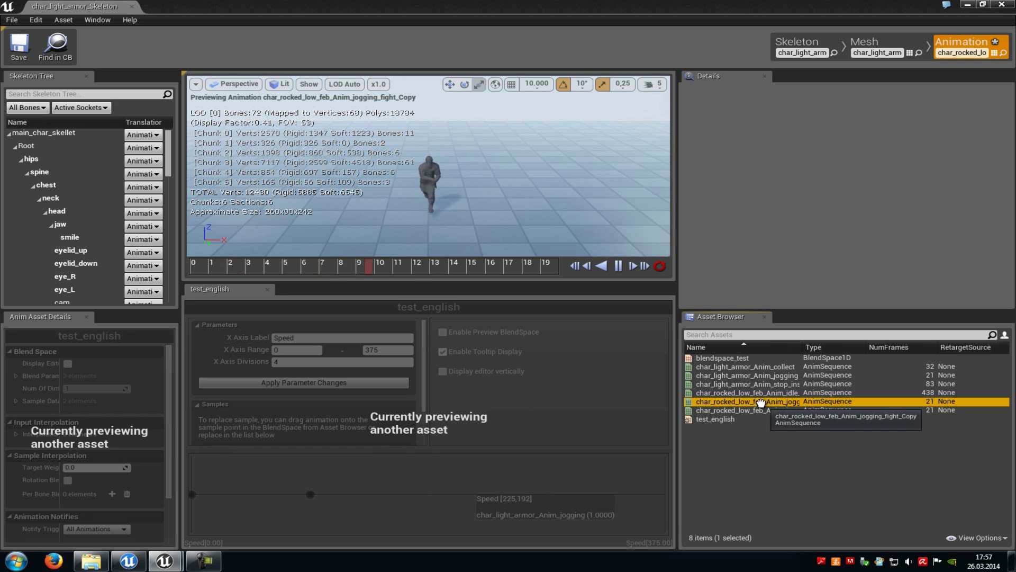
{"action": "left_click_drag", "start_coordinate": [763, 402], "coordinate": [661, 494]}
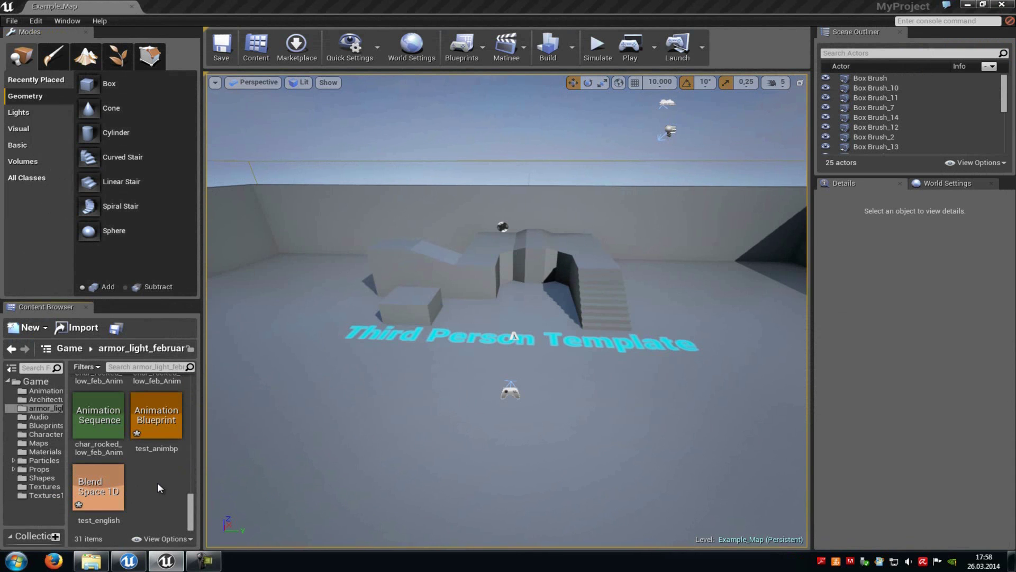
- Create an Animation Blueprint targeting char_light_armor_Skeleton and name it testbp_english
{"action": "right_click", "coordinate": [155, 482]}
{"action": "mouse_move", "coordinate": [246, 428]}
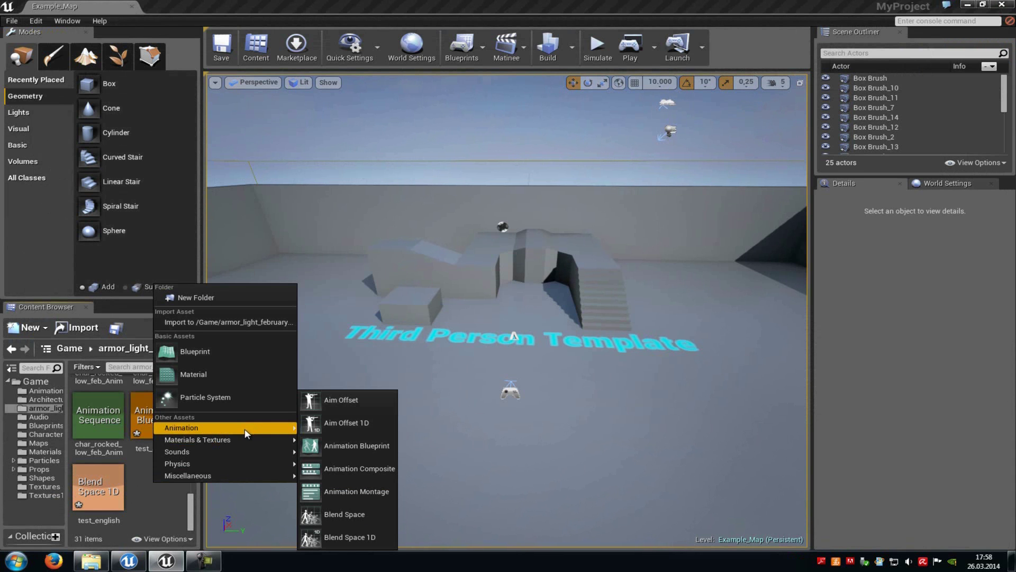
{"action": "left_click", "coordinate": [345, 445]}
{"action": "left_click", "coordinate": [451, 330]}
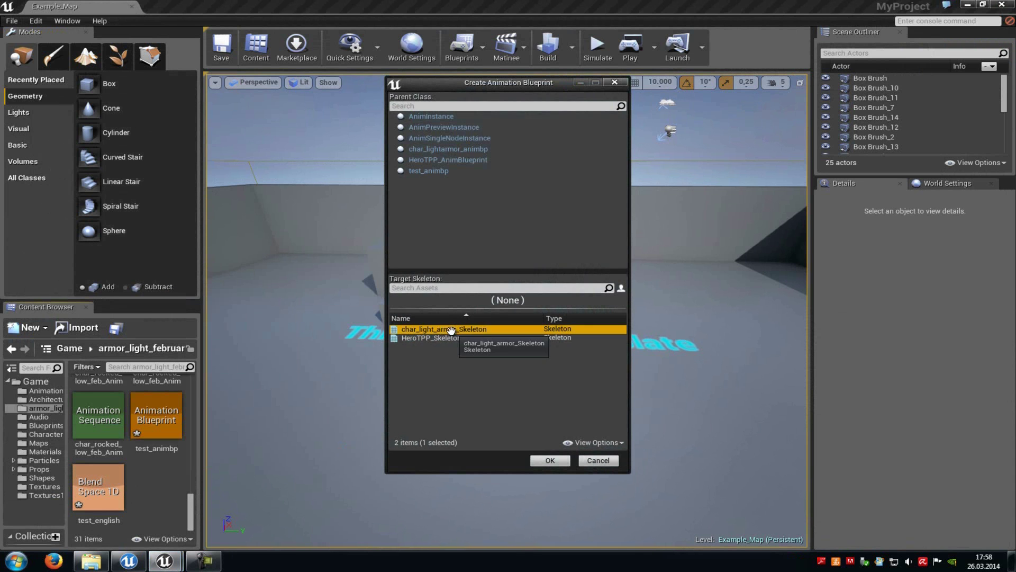
{"action": "left_click", "coordinate": [553, 460]}
{"action": "type", "text": "test"}
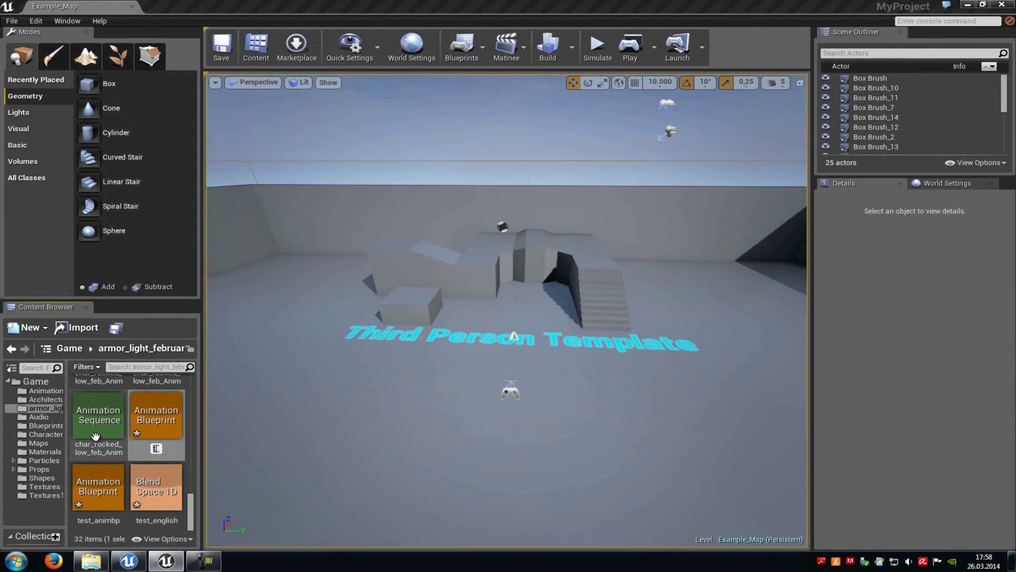
{"action": "type", "text": "bp_english"}
{"action": "key", "text": "Return"}
- In testbp_english's EventGraph, add a float variable named Speed
{"action": "double_click", "coordinate": [153, 488]}
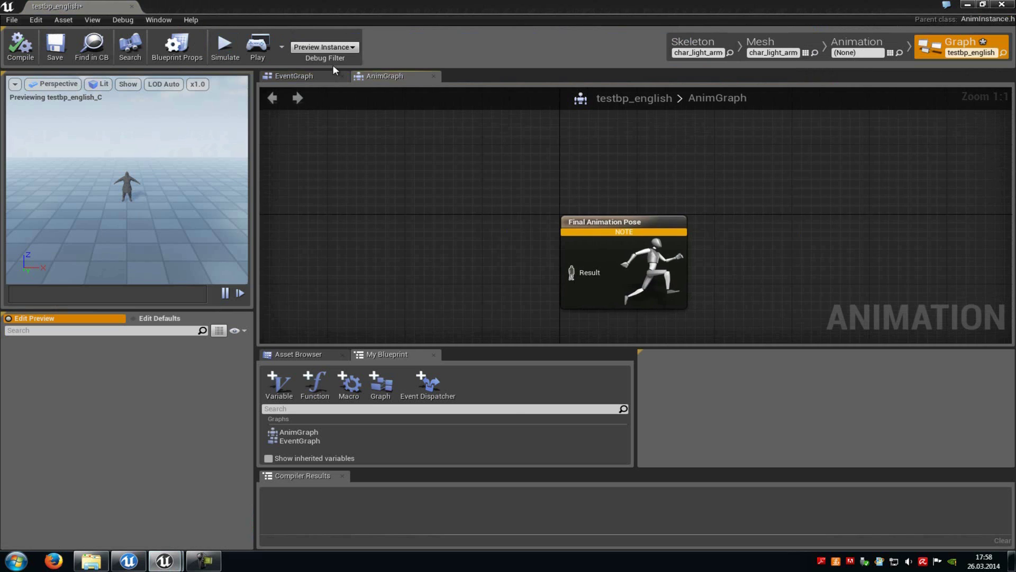
{"action": "left_click", "coordinate": [297, 76]}
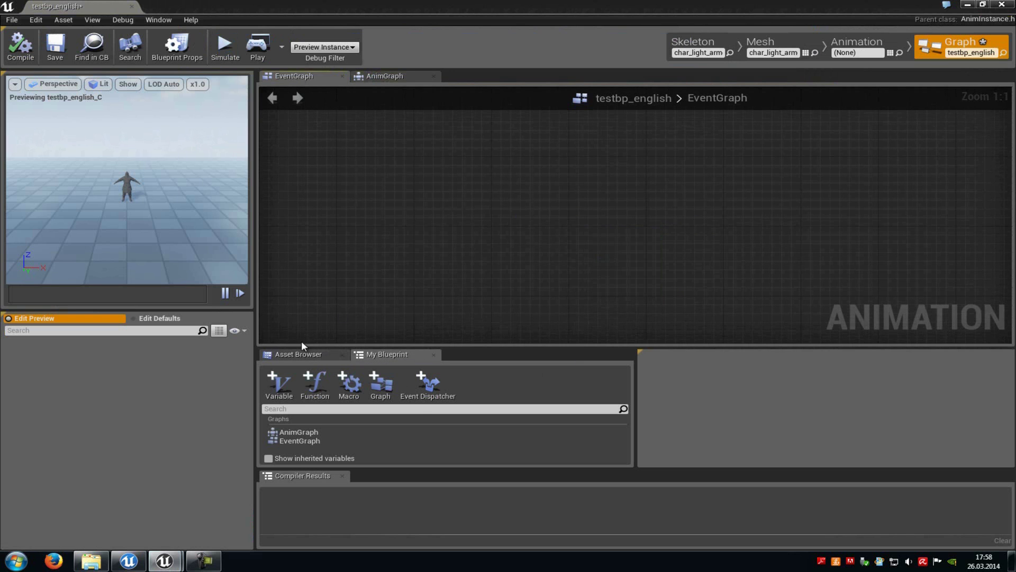
{"action": "left_click", "coordinate": [280, 380]}
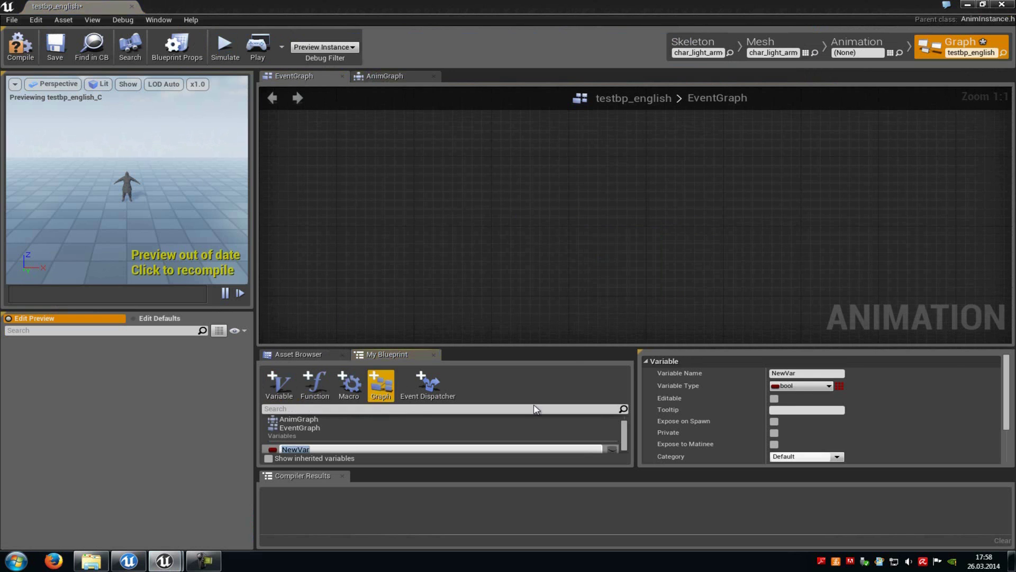
{"action": "left_click", "coordinate": [803, 386]}
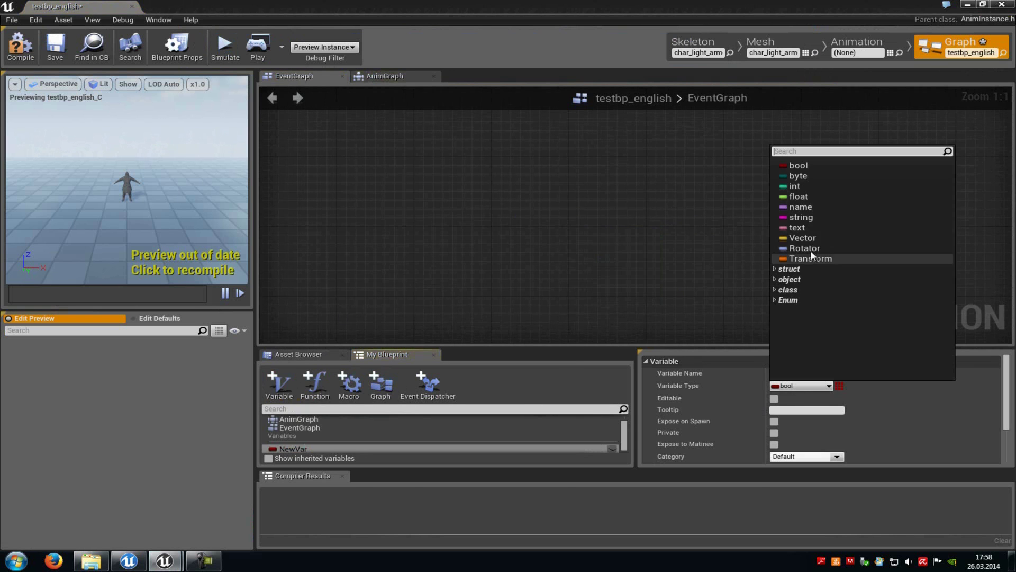
{"action": "left_click", "coordinate": [799, 196]}
{"action": "left_click", "coordinate": [774, 373]}
{"action": "type", "text": "Speed"}
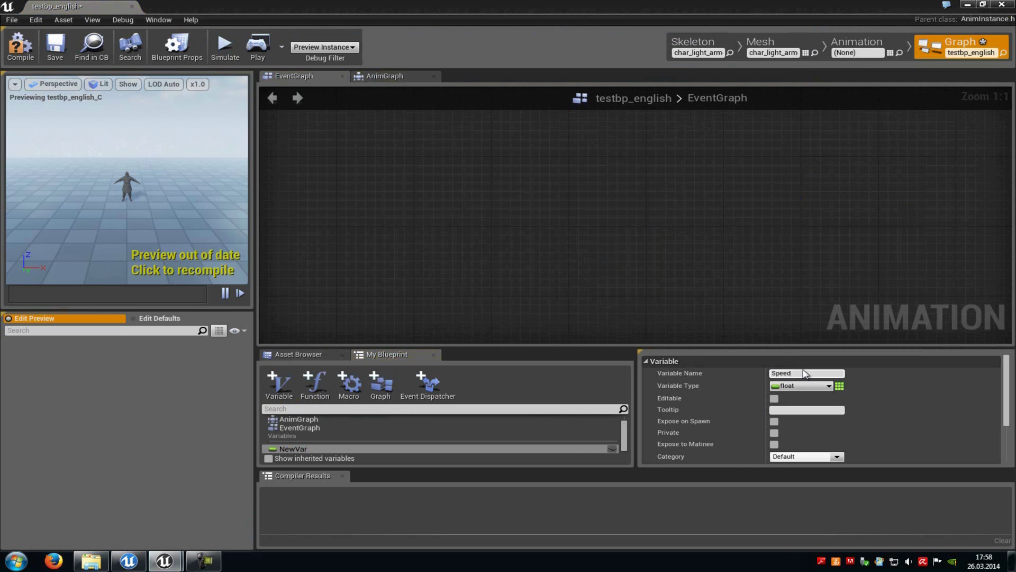
{"action": "key", "text": "Return"}
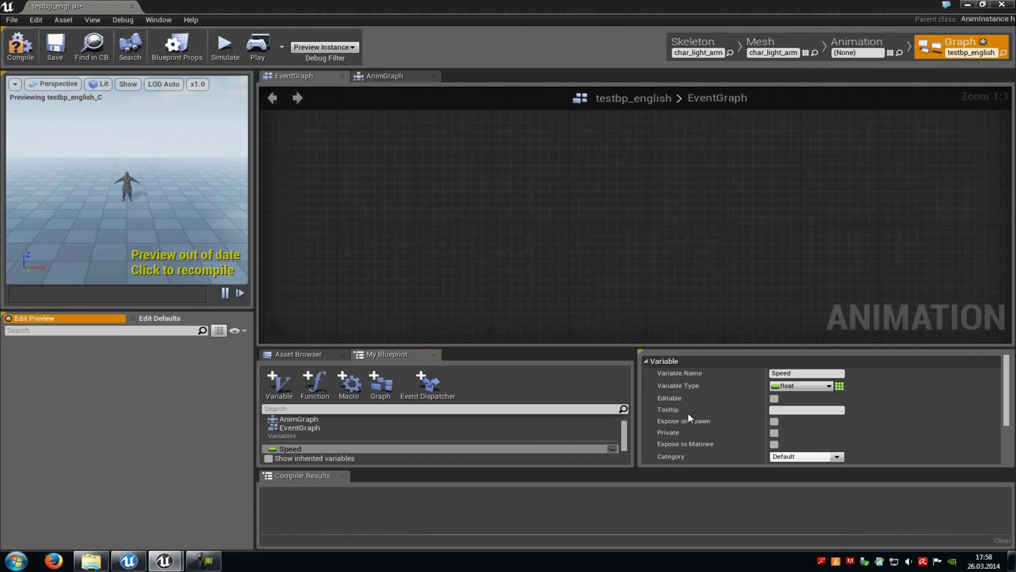
- Add a second variable, a bool named IsInAir?
{"action": "left_click", "coordinate": [276, 391]}
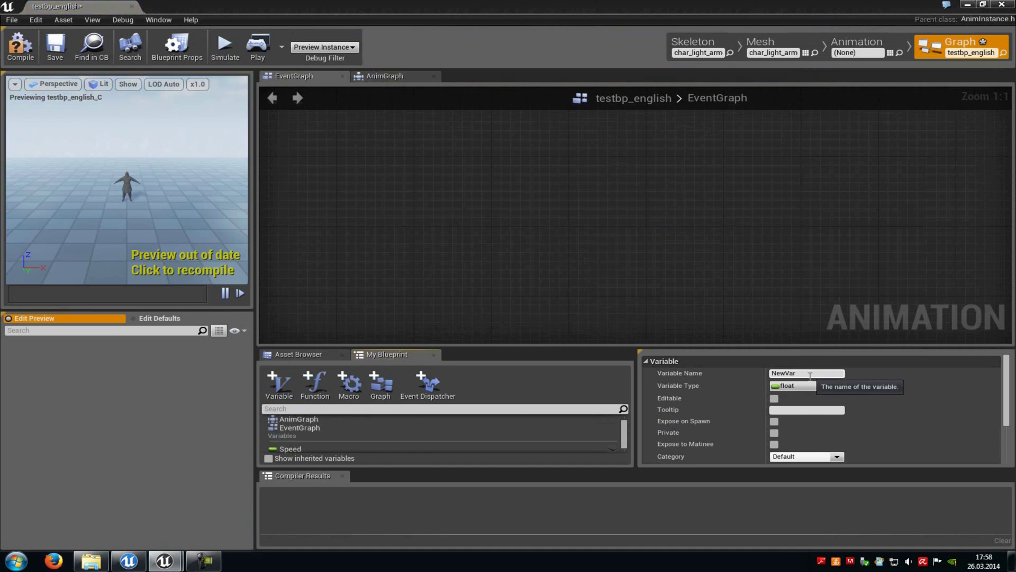
{"action": "left_click", "coordinate": [808, 386]}
{"action": "left_click", "coordinate": [810, 165]}
{"action": "left_click", "coordinate": [810, 373]}
{"action": "type", "text": "IsInAir?"}
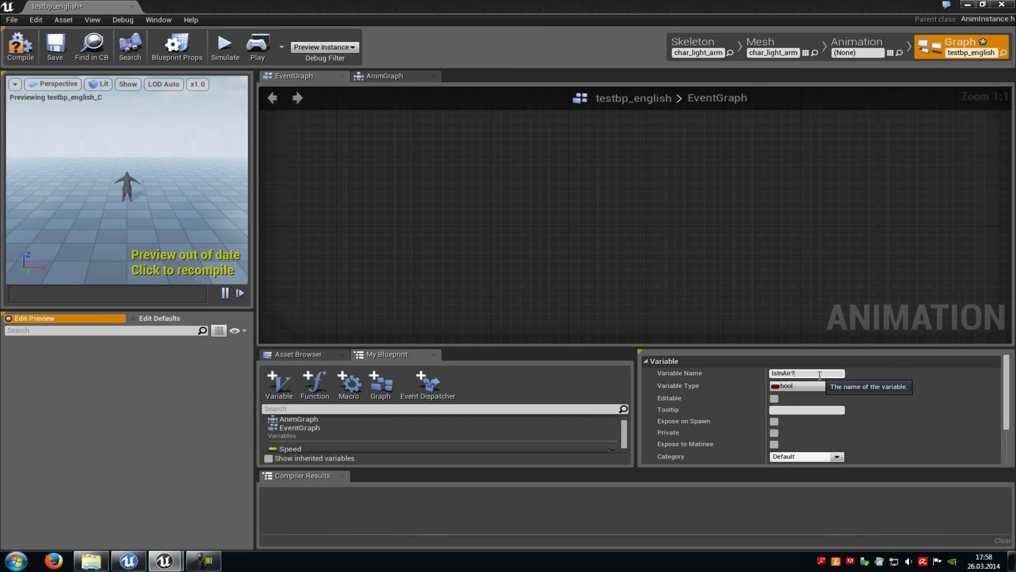
{"action": "key", "text": "Return"}
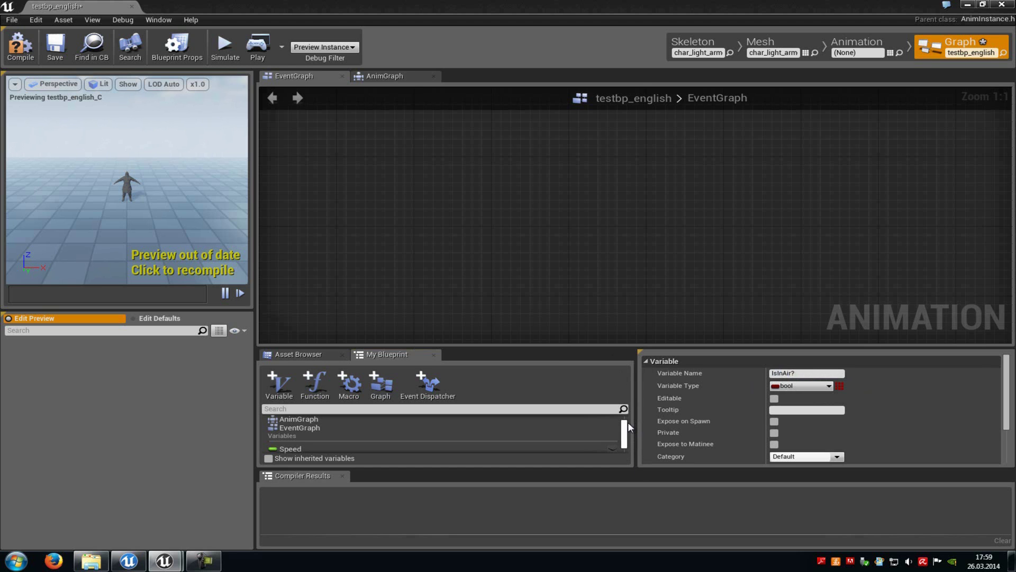
{"action": "left_click_drag", "start_coordinate": [628, 421], "coordinate": [626, 435]}
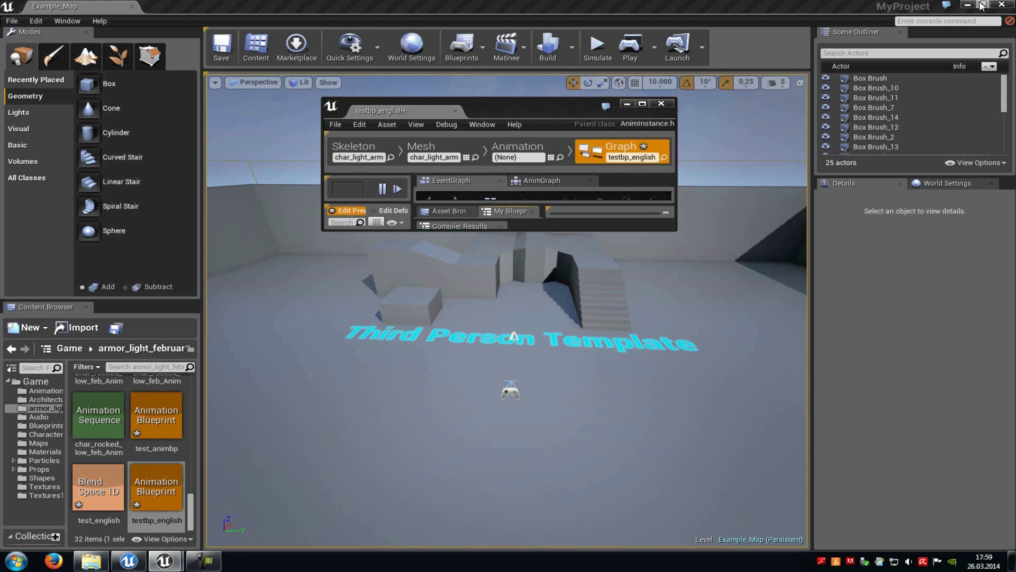
- Open HeroTPP_AnimBlueprint from the Content/Character folder in a maximized editor
{"action": "left_click", "coordinate": [983, 4]}
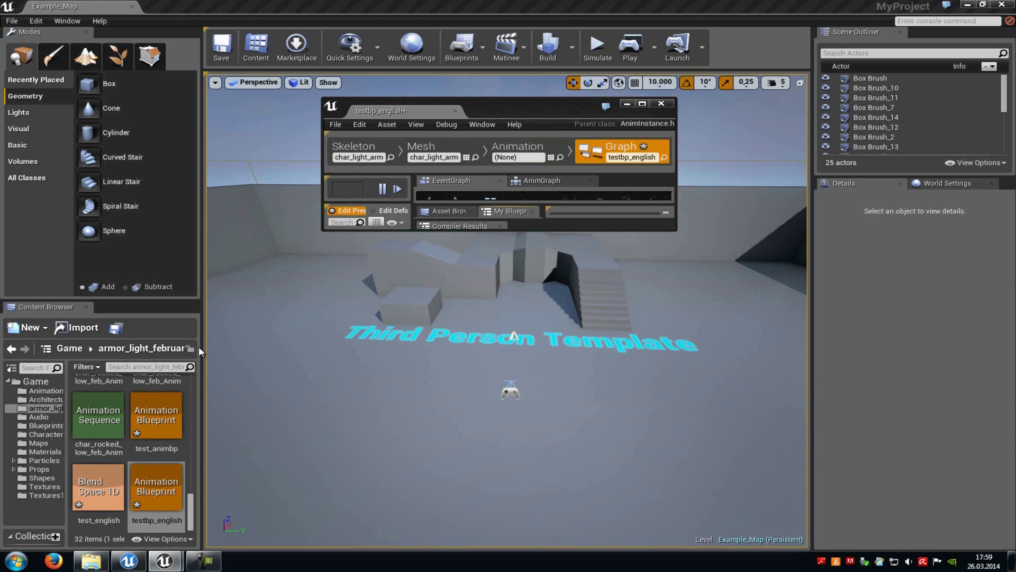
{"action": "left_click", "coordinate": [44, 432]}
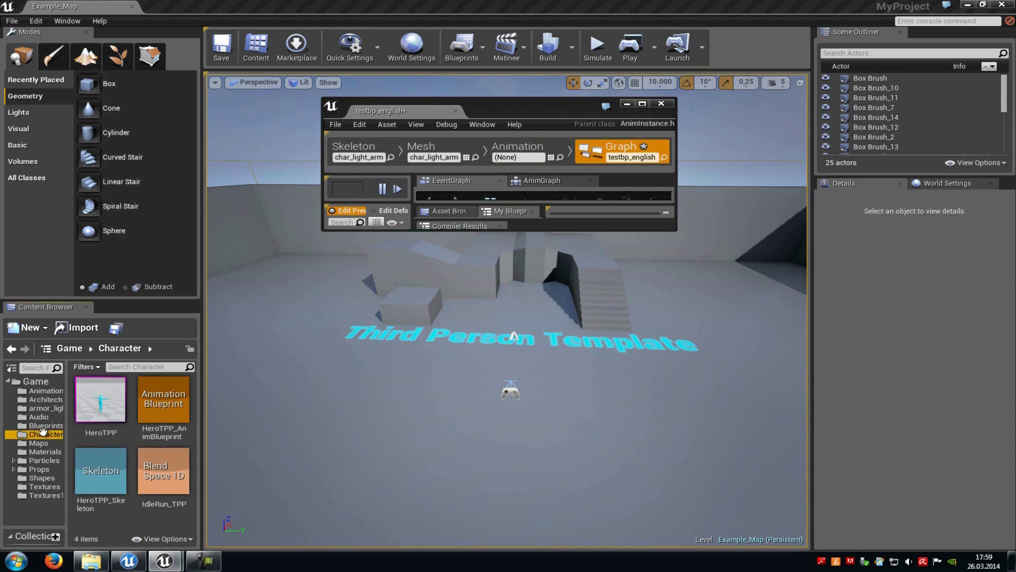
{"action": "left_click", "coordinate": [165, 404]}
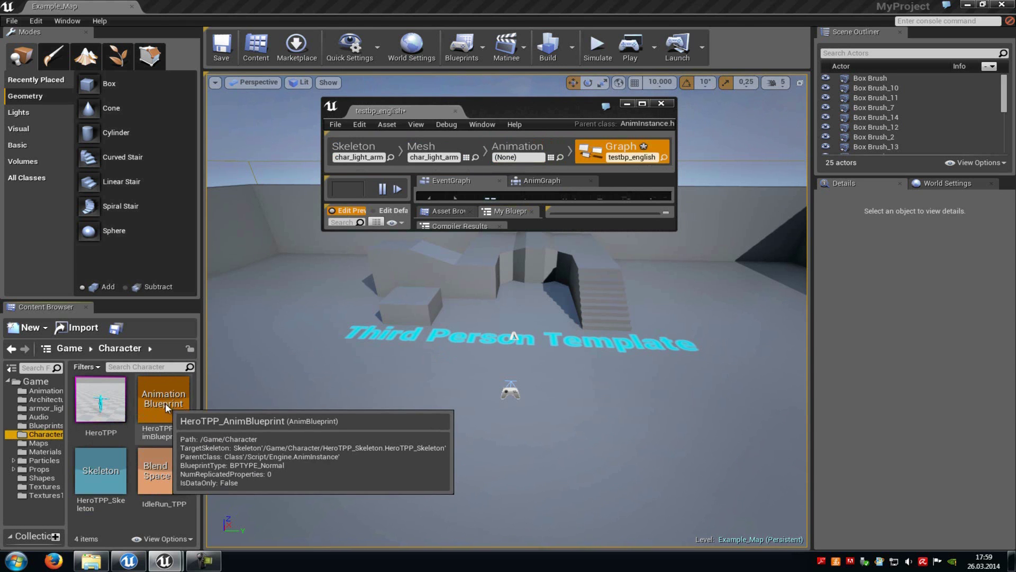
{"action": "double_click", "coordinate": [170, 398]}
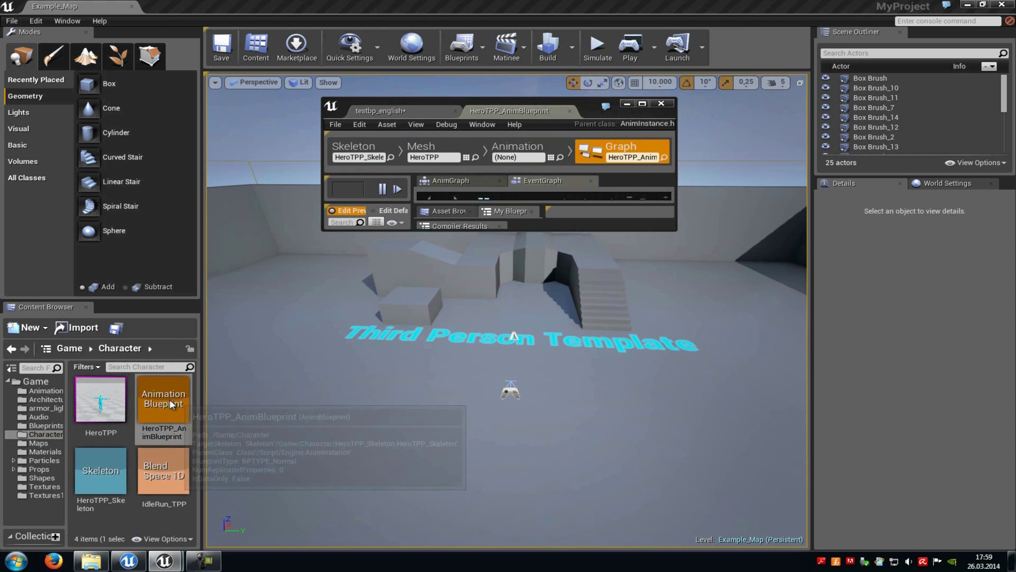
{"action": "left_click", "coordinate": [642, 103]}
- Marquee-select all of HeroTPP's EventGraph nodes and go back to testbp_english
{"action": "scroll", "coordinate": [538, 182], "scroll_direction": "up", "scroll_amount": 3}
{"action": "scroll", "coordinate": [581, 188], "scroll_direction": "down", "scroll_amount": 6}
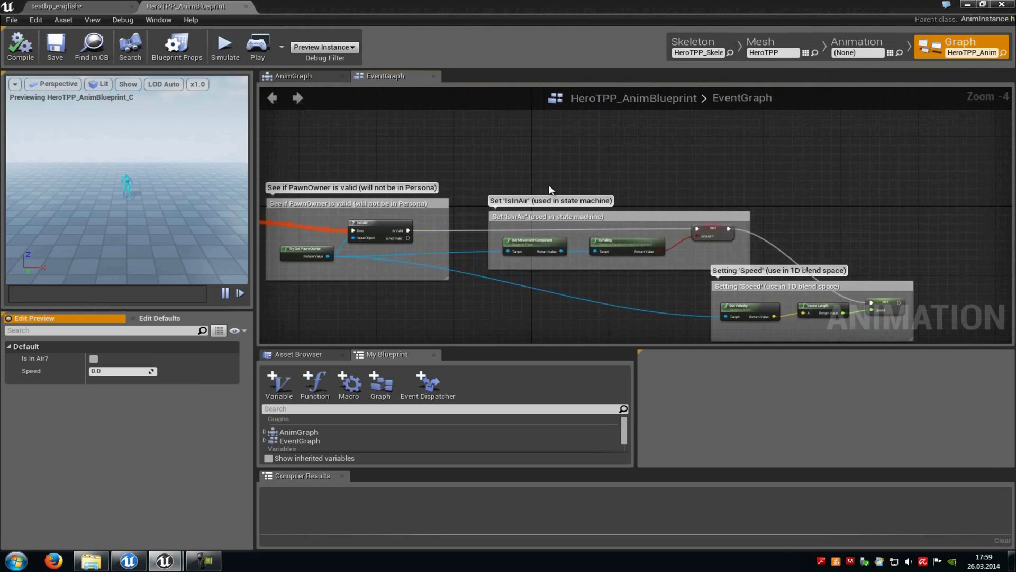
{"action": "scroll", "coordinate": [601, 193], "scroll_direction": "up", "scroll_amount": 1}
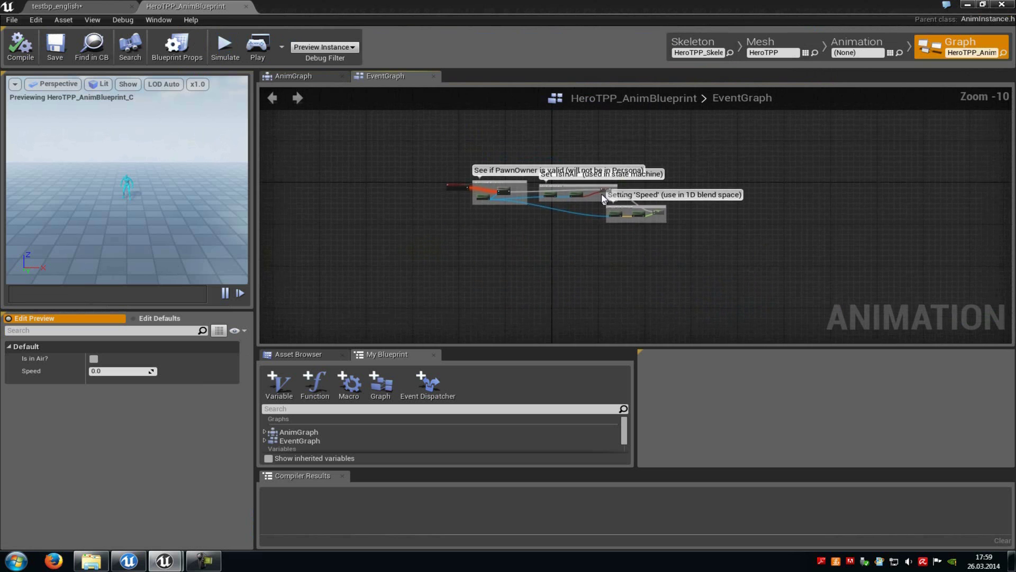
{"action": "left_click_drag", "start_coordinate": [685, 179], "coordinate": [382, 290]}
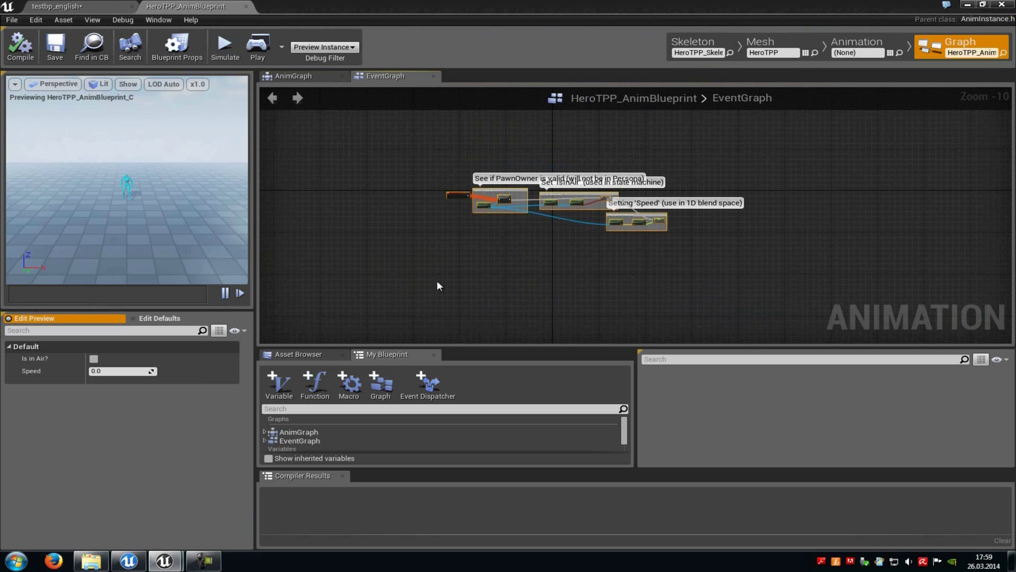
{"action": "left_click", "coordinate": [60, 11]}
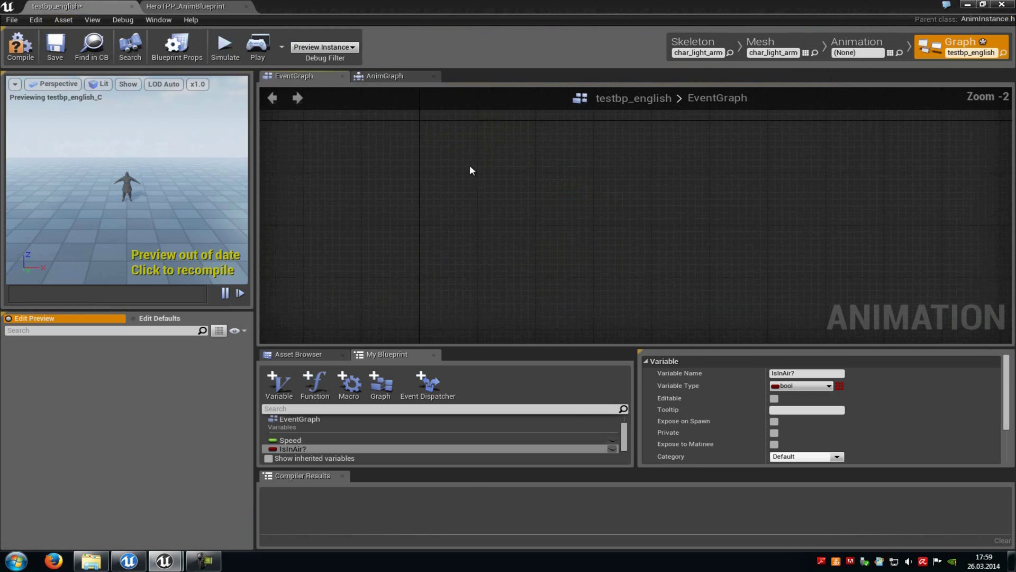
- Paste the copied IsInAir and Speed nodes into testbp_english's EventGraph
{"action": "key", "text": "ctrl+v"}
{"action": "scroll", "coordinate": [461, 233], "scroll_direction": "down", "scroll_amount": 6}
{"action": "right_click_drag", "start_coordinate": [459, 237], "coordinate": [503, 270]}
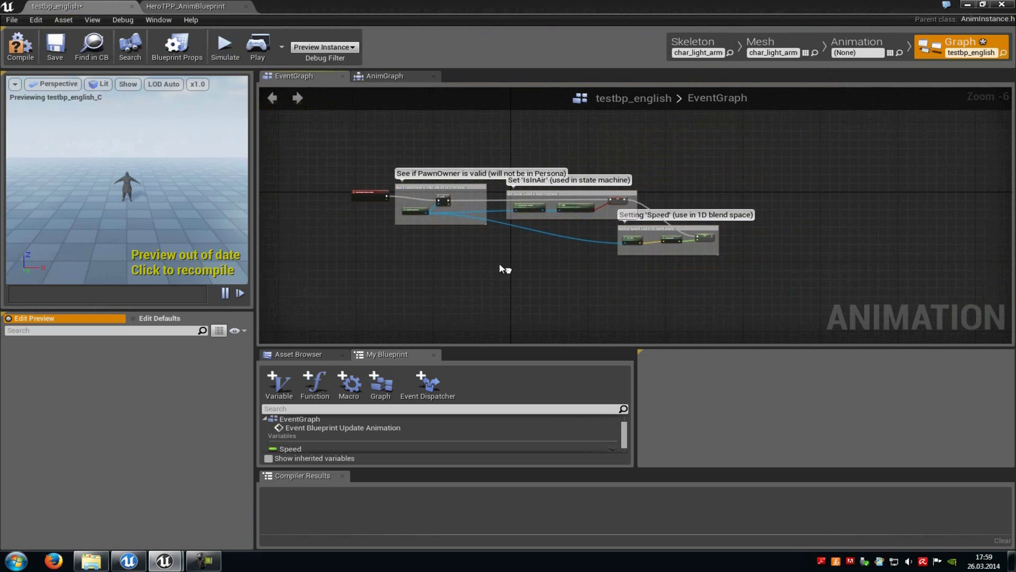
- Using HeroTPP's AnimGraph as reference, connect testbp_english's Default state machine to Final Animation Pose
{"action": "left_click", "coordinate": [189, 5]}
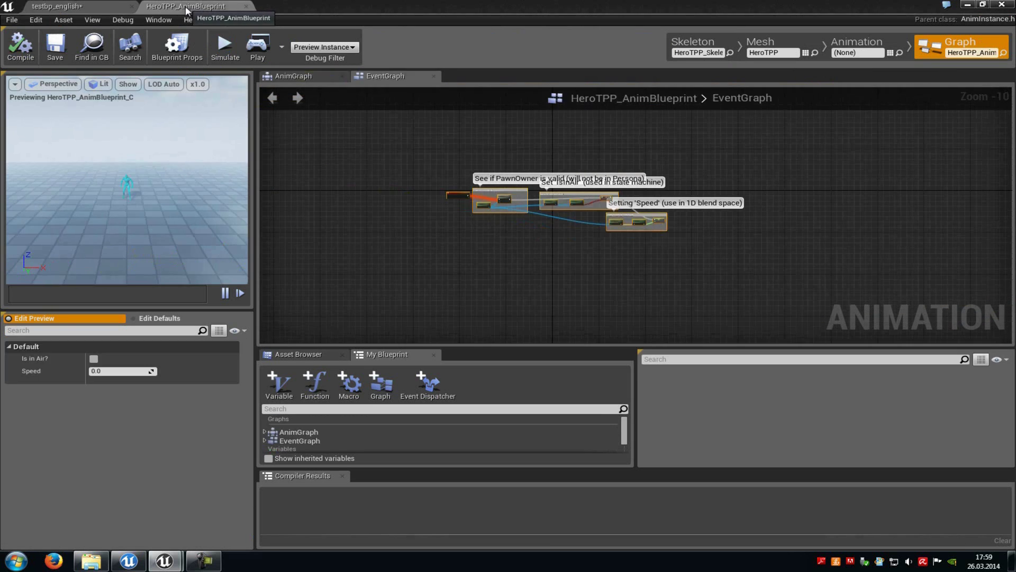
{"action": "left_click", "coordinate": [302, 75]}
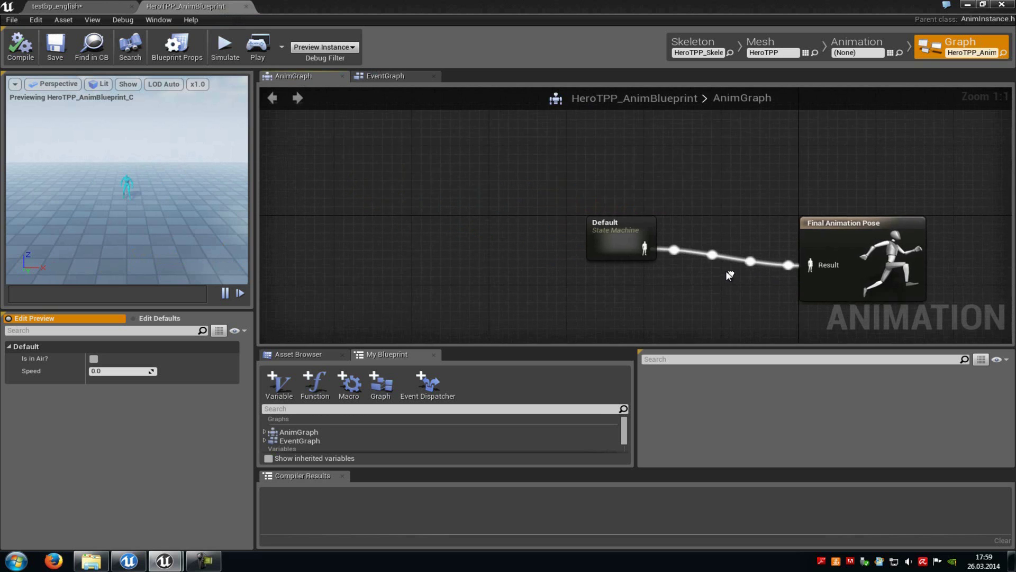
{"action": "left_click", "coordinate": [594, 231]}
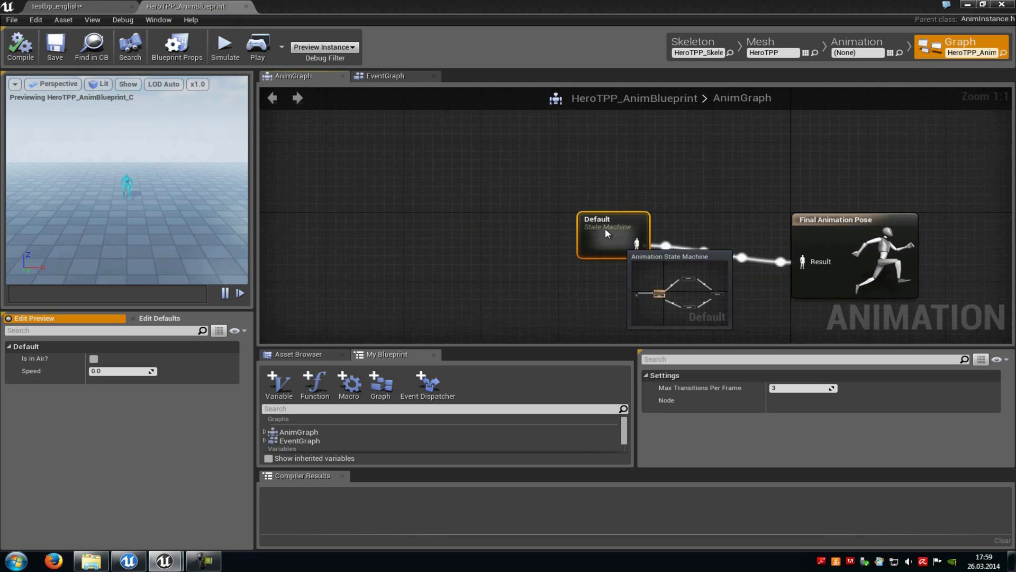
{"action": "left_click", "coordinate": [46, 6]}
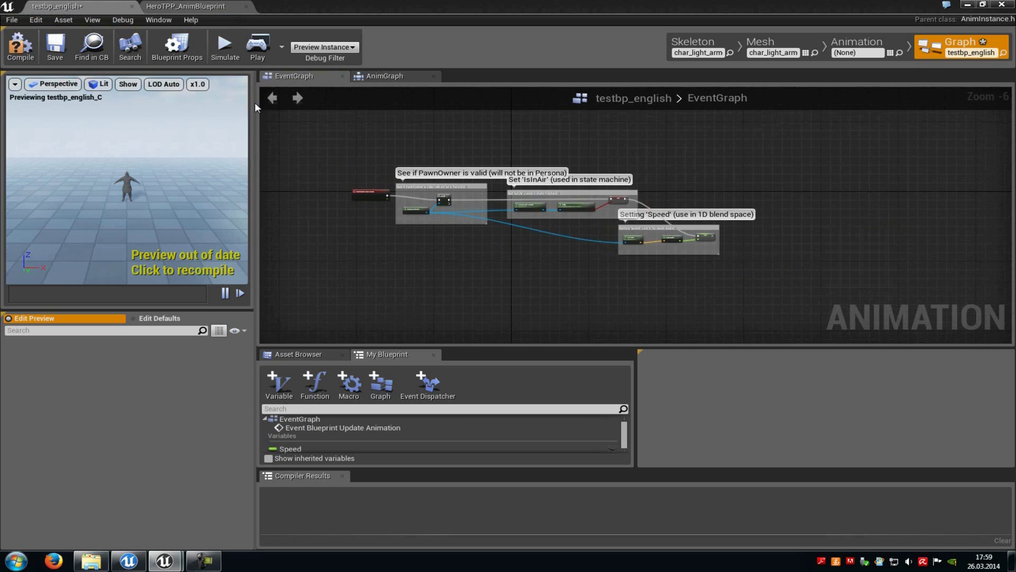
{"action": "right_click_drag", "start_coordinate": [449, 130], "coordinate": [465, 166]}
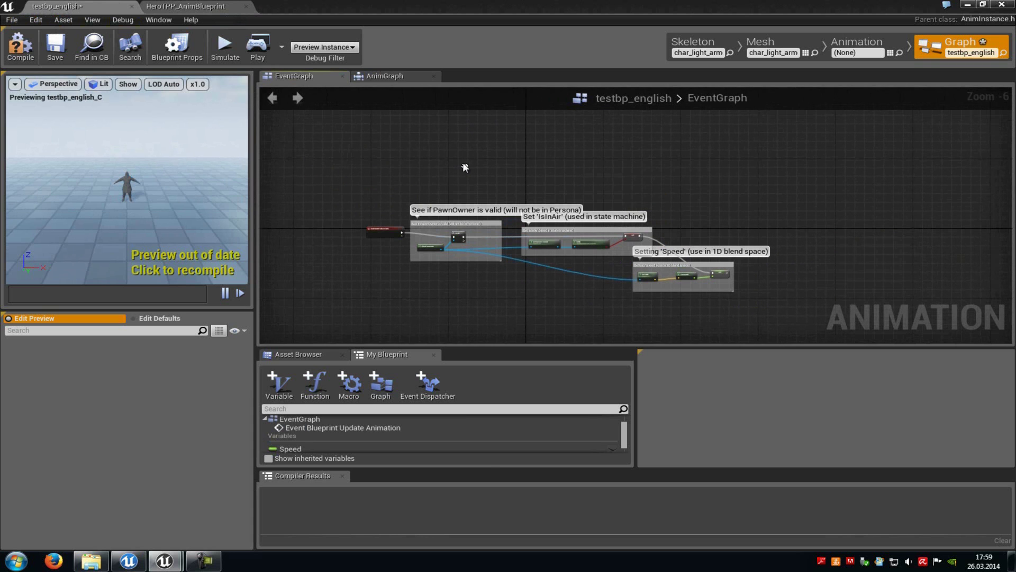
{"action": "left_click", "coordinate": [377, 75]}
{"action": "left_click", "coordinate": [419, 256]}
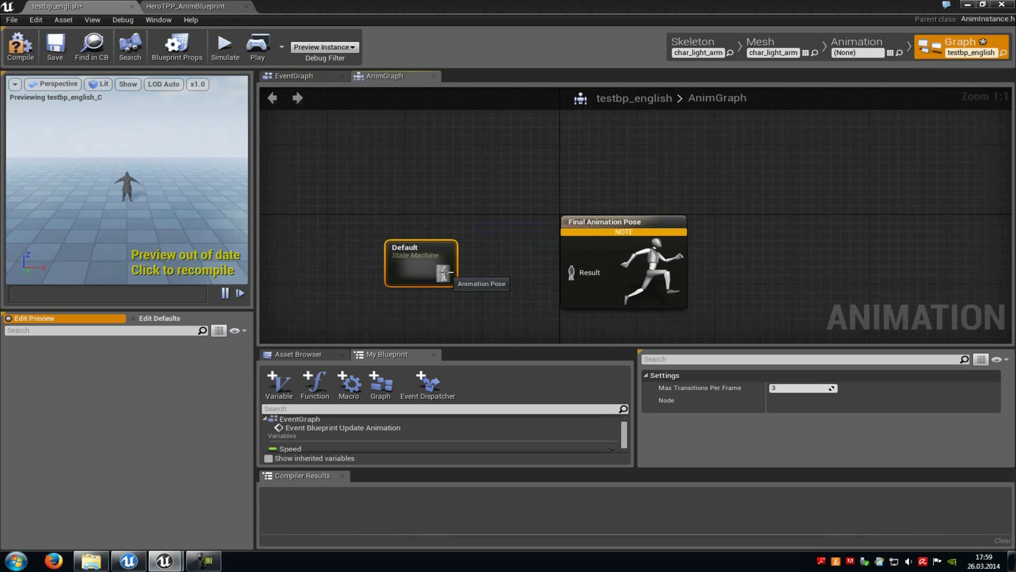
{"action": "left_click_drag", "start_coordinate": [449, 276], "coordinate": [596, 276]}
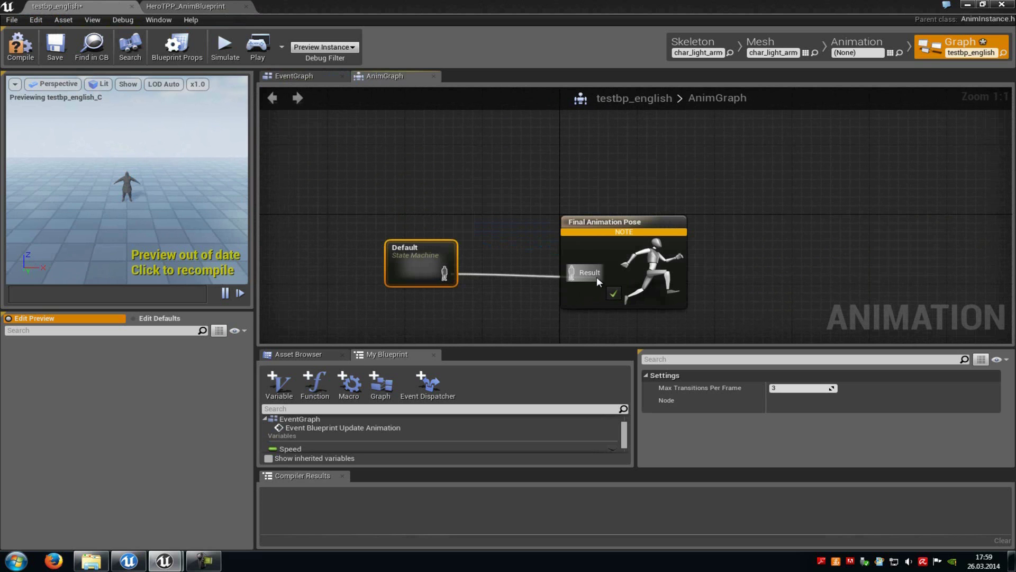
{"action": "left_click", "coordinate": [482, 319]}
{"action": "right_click_drag", "start_coordinate": [482, 316], "coordinate": [515, 297]}
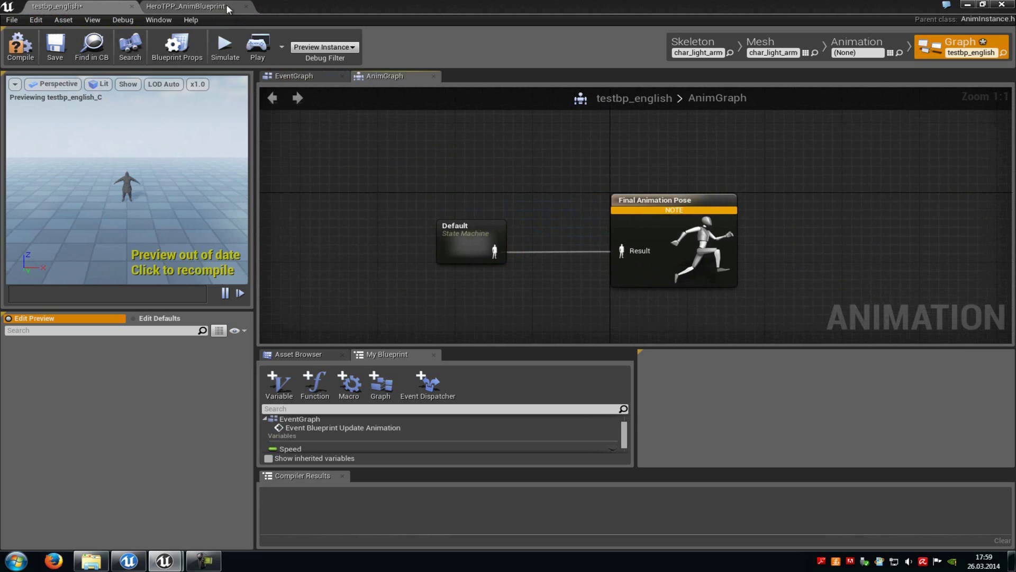
- Close HeroTPP_AnimBlueprint, compile testbp_english, and open its Default state machine
{"action": "left_click", "coordinate": [245, 7]}
{"action": "left_click", "coordinate": [16, 48]}
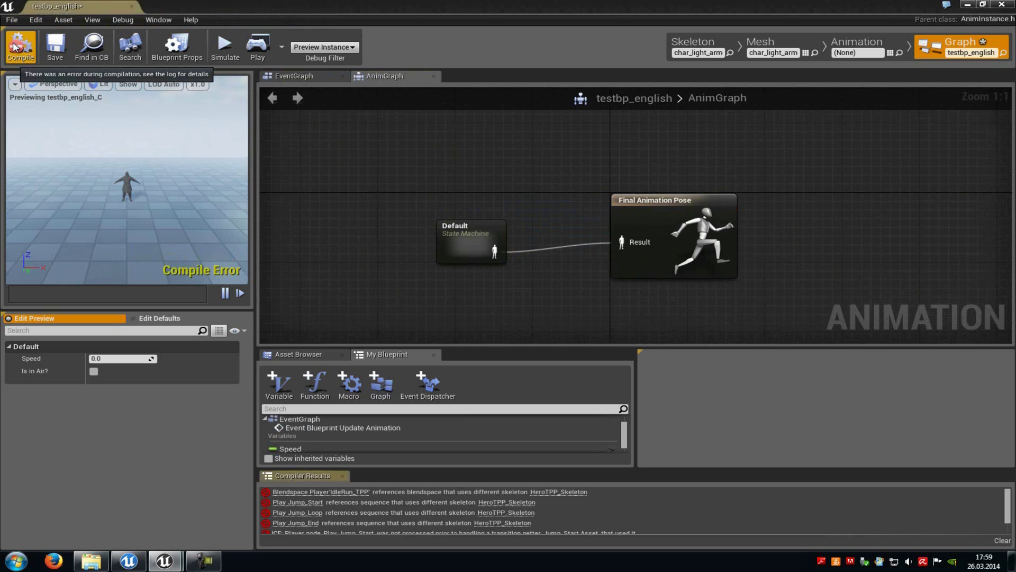
{"action": "left_click", "coordinate": [305, 76]}
{"action": "right_click_drag", "start_coordinate": [532, 289], "coordinate": [609, 301]}
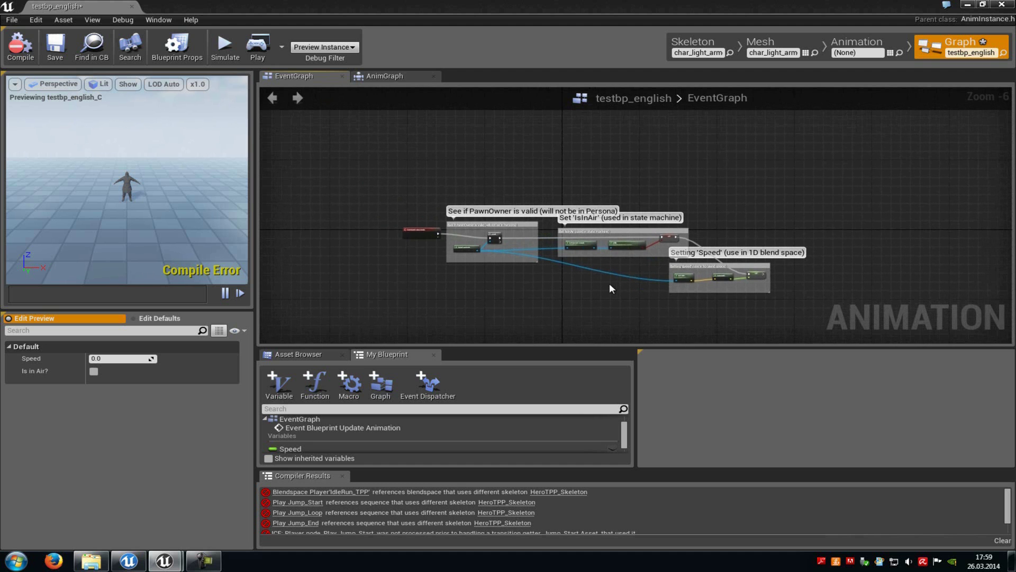
{"action": "left_click", "coordinate": [391, 75]}
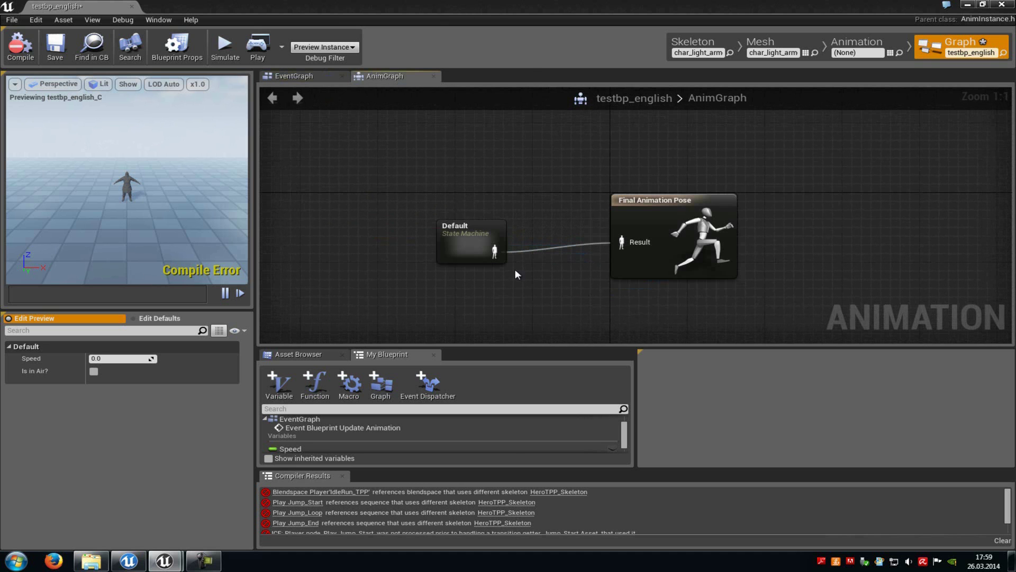
{"action": "double_click", "coordinate": [479, 245]}
{"action": "right_click_drag", "start_coordinate": [642, 255], "coordinate": [728, 231]}
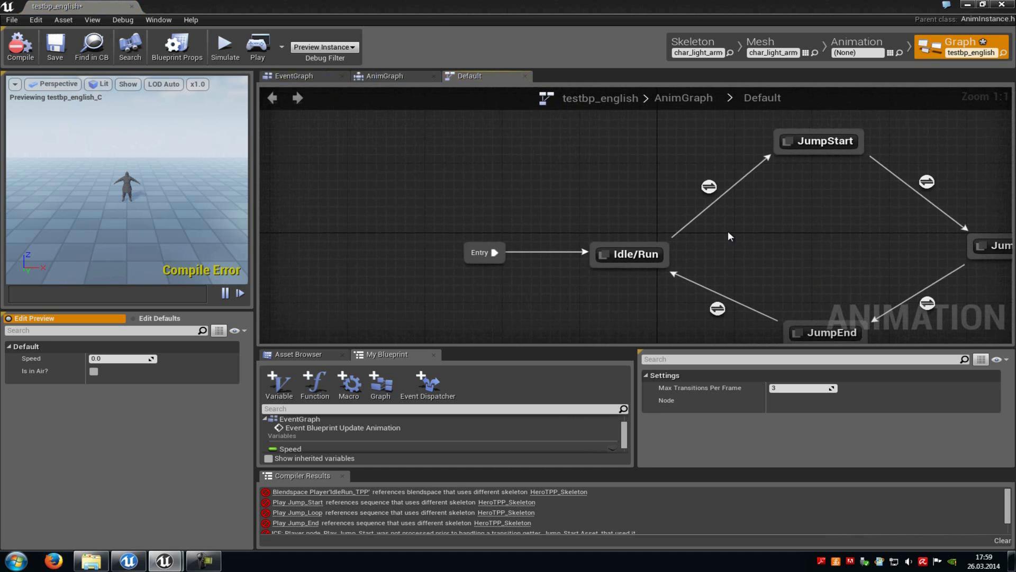
- Add a test_english blend space player inside the Idle/Run state graph
{"action": "double_click", "coordinate": [641, 257]}
{"action": "left_click", "coordinate": [632, 206]}
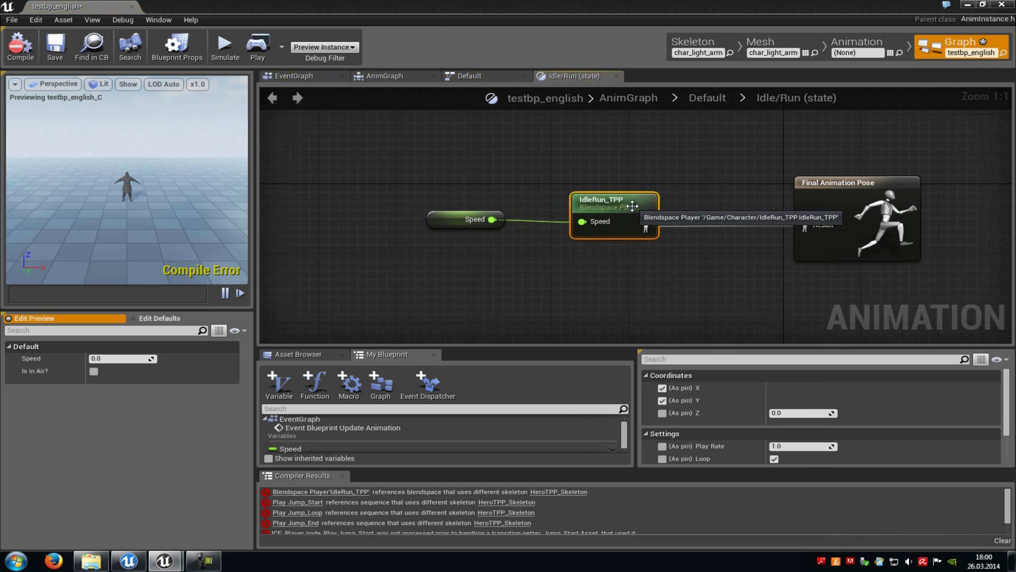
{"action": "left_click", "coordinate": [301, 354]}
{"action": "left_click", "coordinate": [297, 395]}
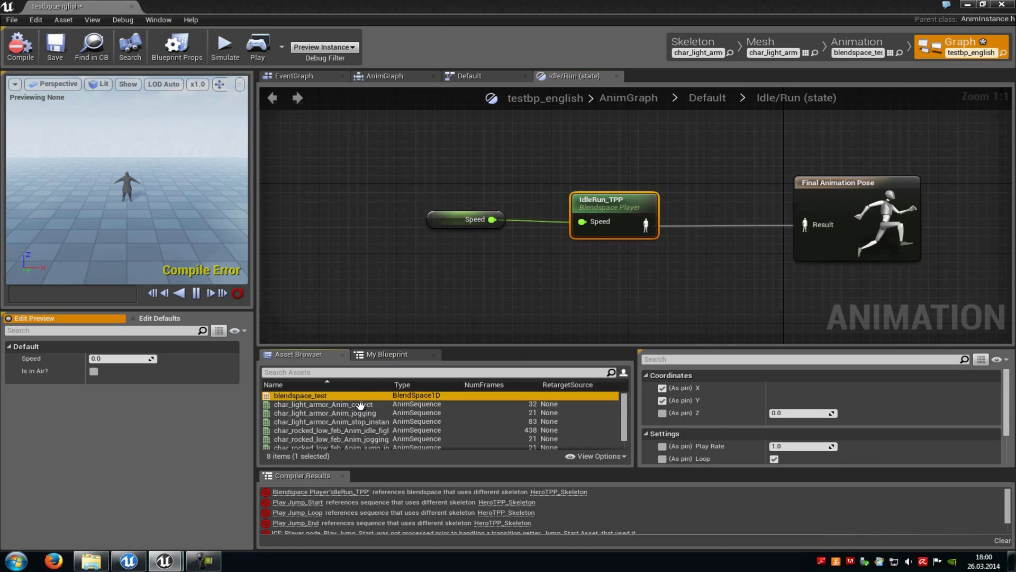
{"action": "scroll", "coordinate": [328, 418], "scroll_direction": "down", "scroll_amount": 1}
{"action": "left_click", "coordinate": [291, 445]}
{"action": "left_click_drag", "start_coordinate": [282, 446], "coordinate": [573, 272]}
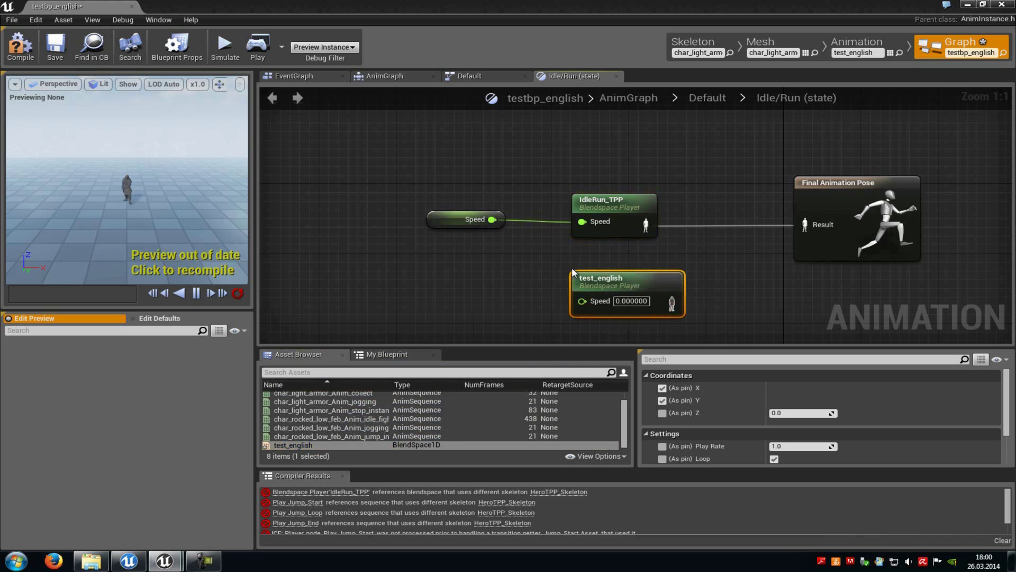
- Delete IdleRun_TPP and wire Speed and test_english's pose into Final Animation Pose
{"action": "left_click", "coordinate": [617, 209]}
{"action": "key", "text": "Delete"}
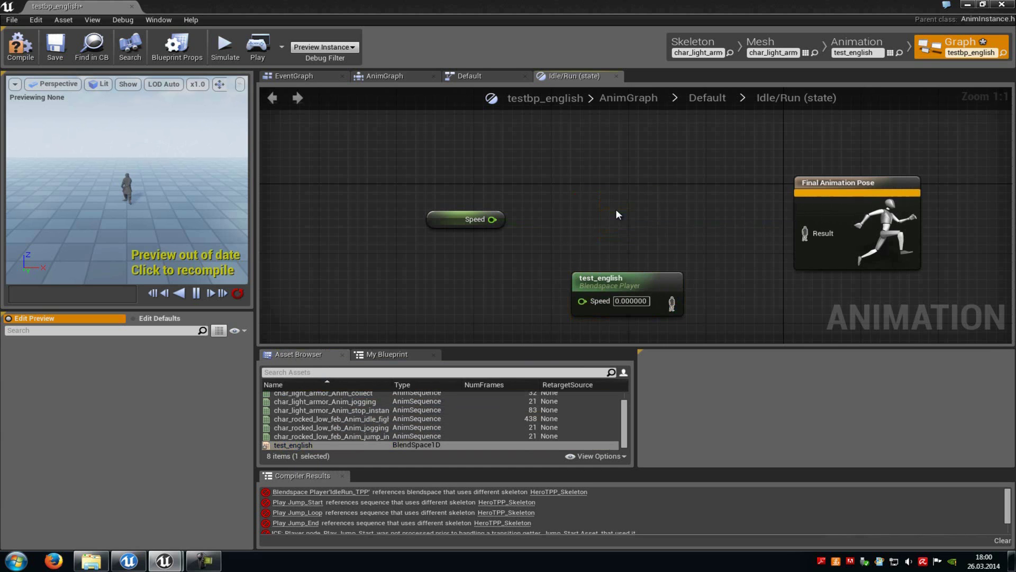
{"action": "left_click_drag", "start_coordinate": [488, 219], "coordinate": [584, 304]}
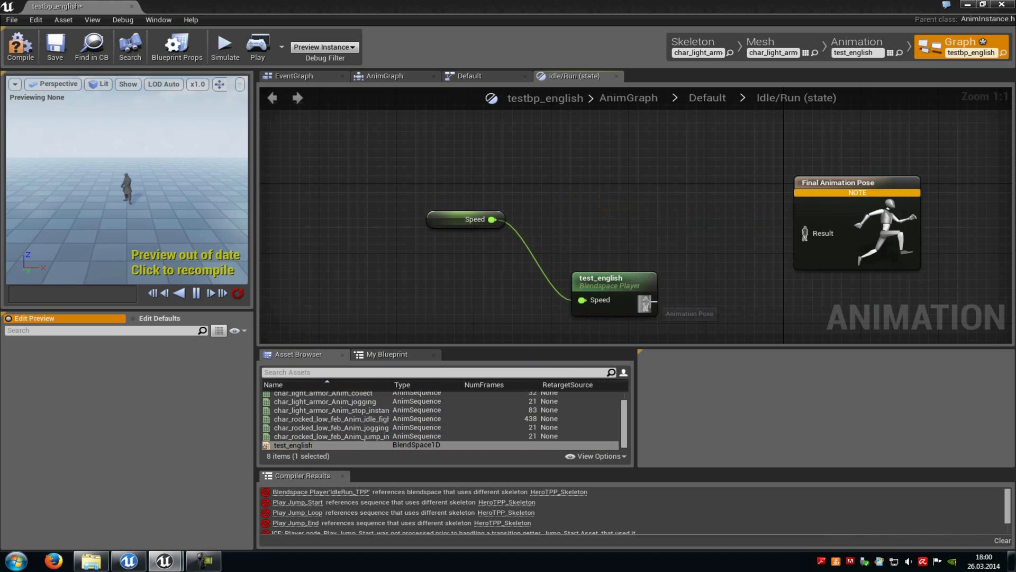
{"action": "left_click_drag", "start_coordinate": [659, 302], "coordinate": [806, 239]}
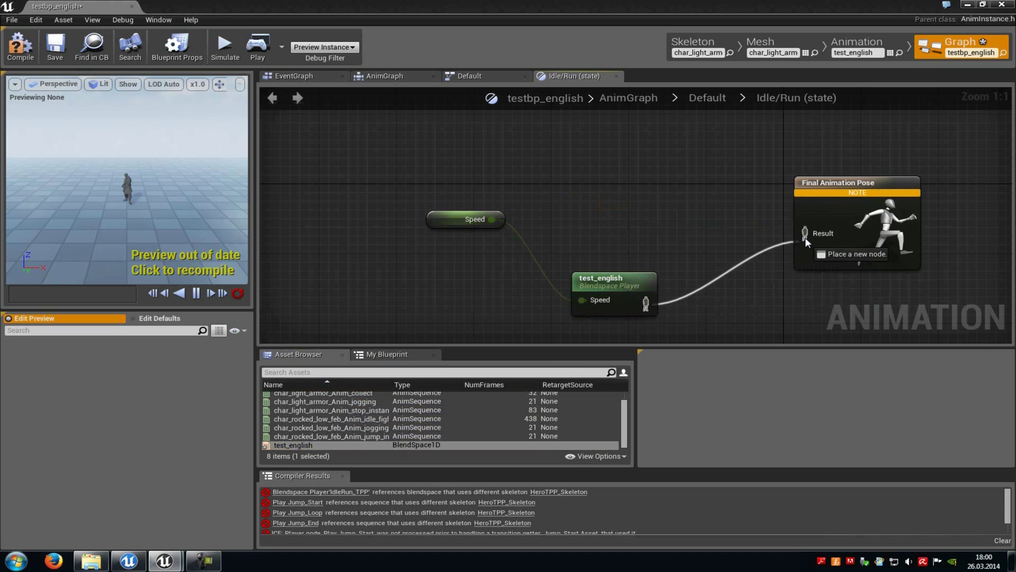
{"action": "right_click_drag", "start_coordinate": [703, 194], "coordinate": [674, 228]}
{"action": "left_click", "coordinate": [616, 76]}
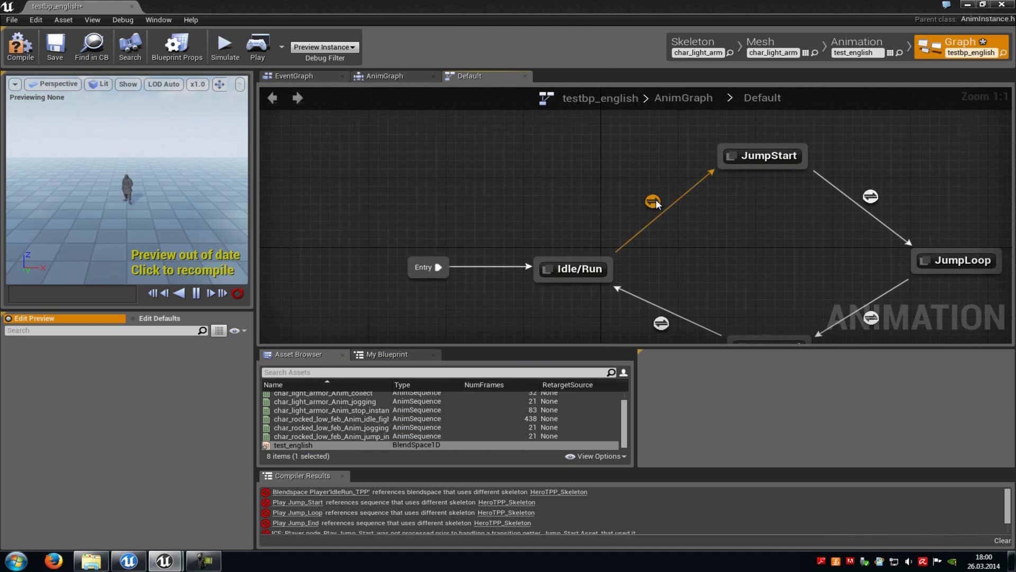
- Add a char_rocked_low_feb_Anim_jump_in_air_beginning_Copy player in the JumpStart state graph
{"action": "double_click", "coordinate": [653, 200]}
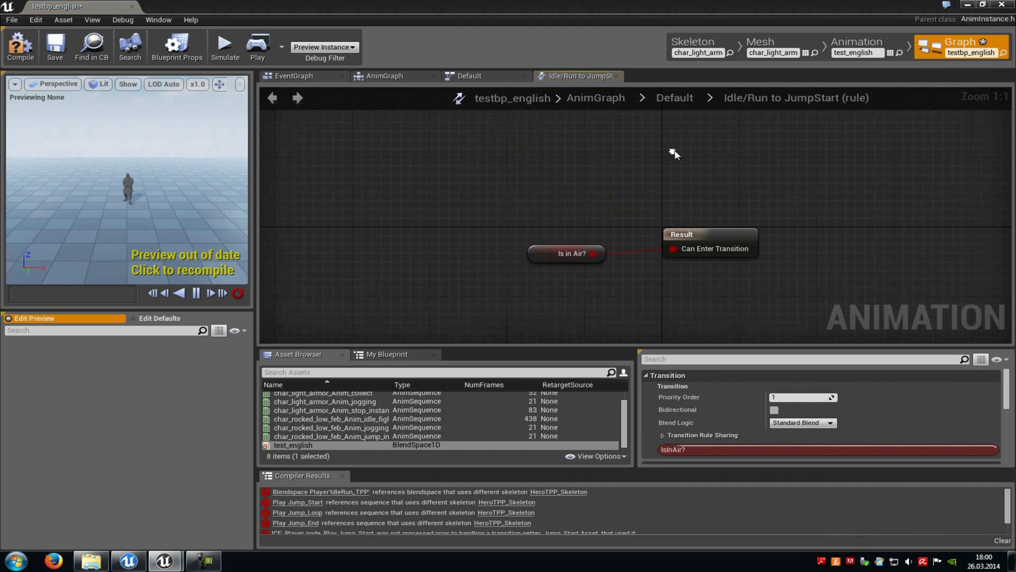
{"action": "left_click", "coordinate": [617, 76]}
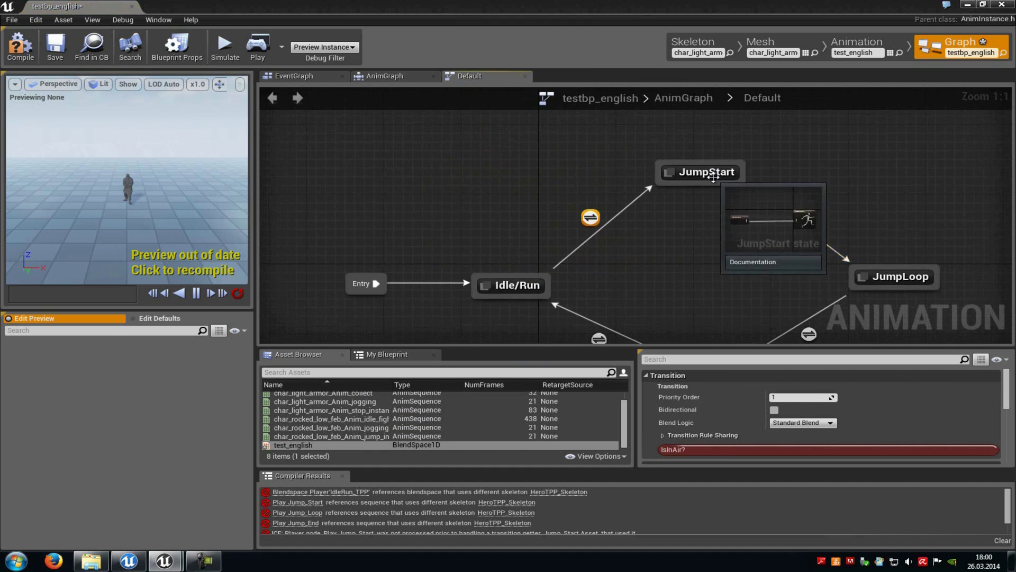
{"action": "double_click", "coordinate": [709, 171]}
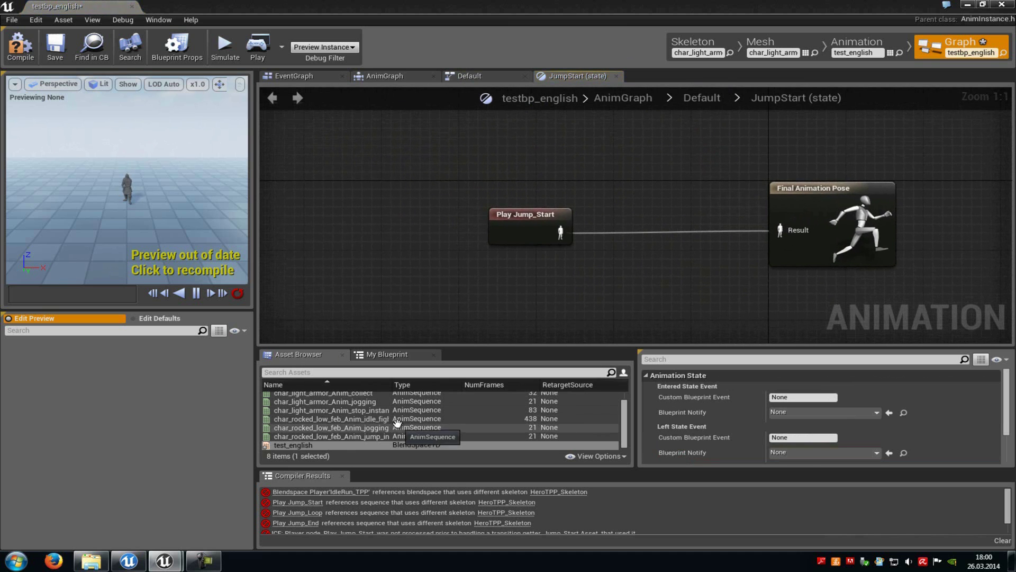
{"action": "left_click", "coordinate": [381, 435]}
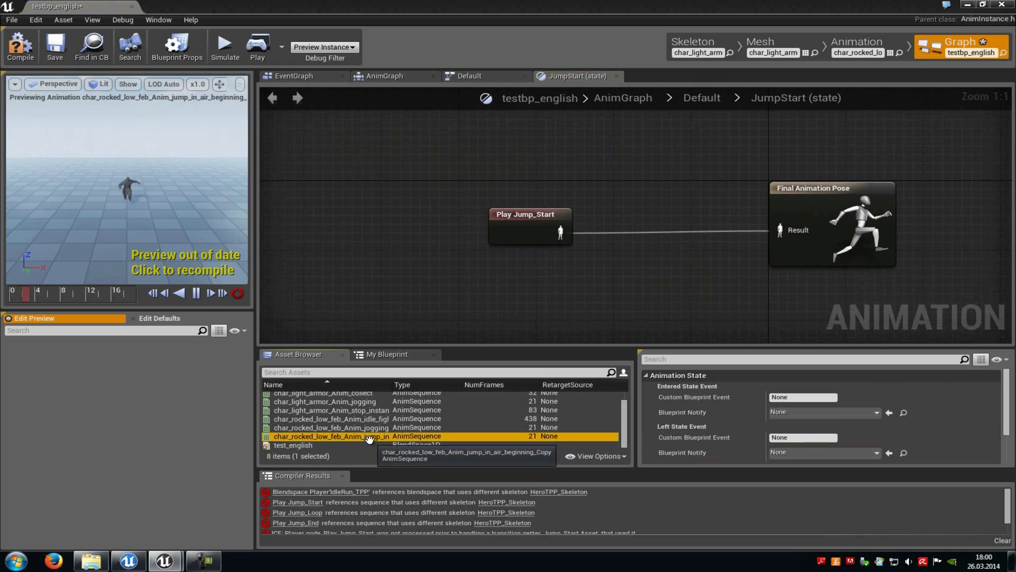
{"action": "scroll", "coordinate": [371, 412], "scroll_direction": "up", "scroll_amount": 1}
{"action": "left_click", "coordinate": [380, 439]}
{"action": "scroll", "coordinate": [382, 440], "scroll_direction": "down", "scroll_amount": 1}
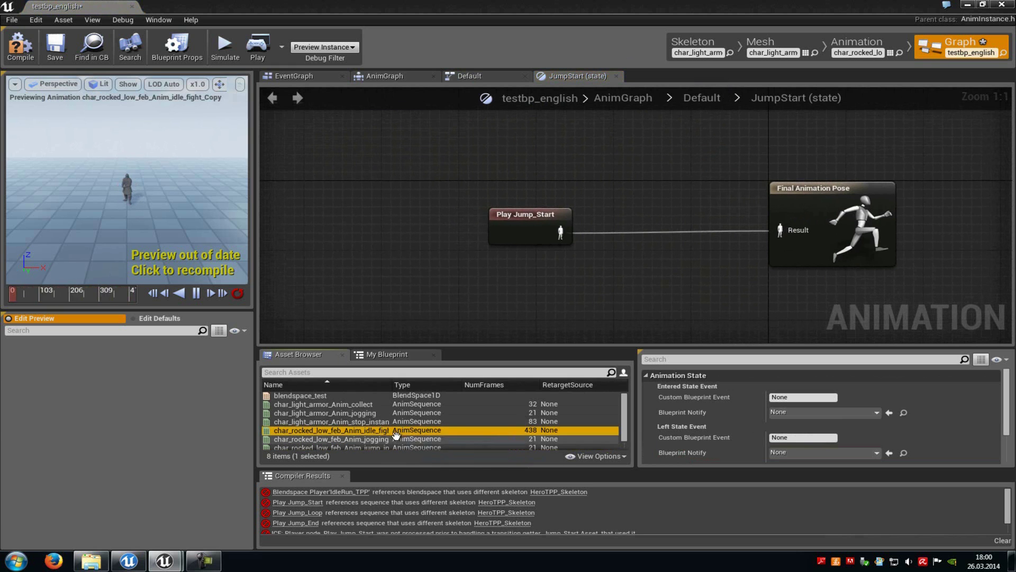
{"action": "left_click", "coordinate": [382, 437]}
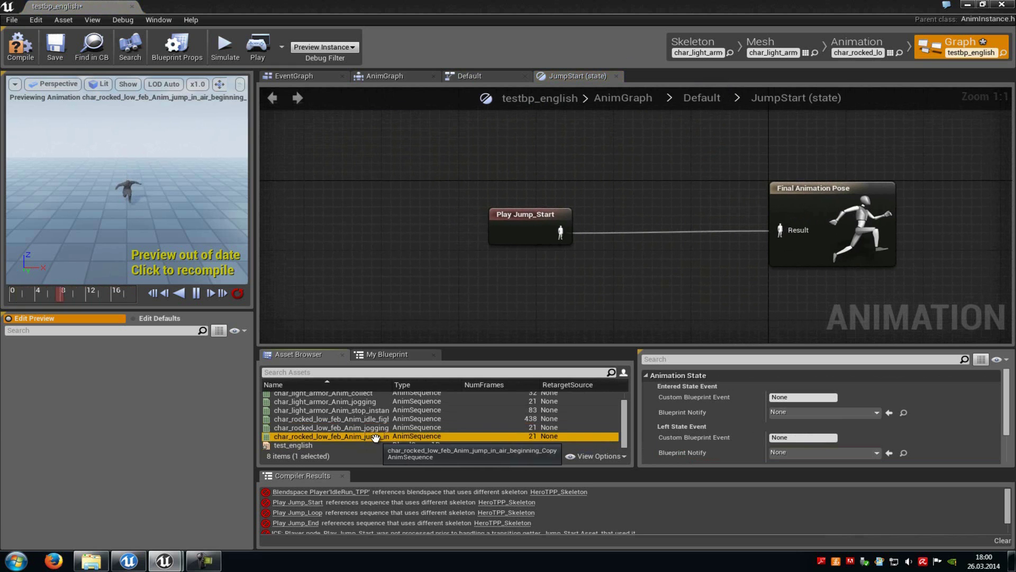
{"action": "left_click_drag", "start_coordinate": [348, 437], "coordinate": [401, 253]}
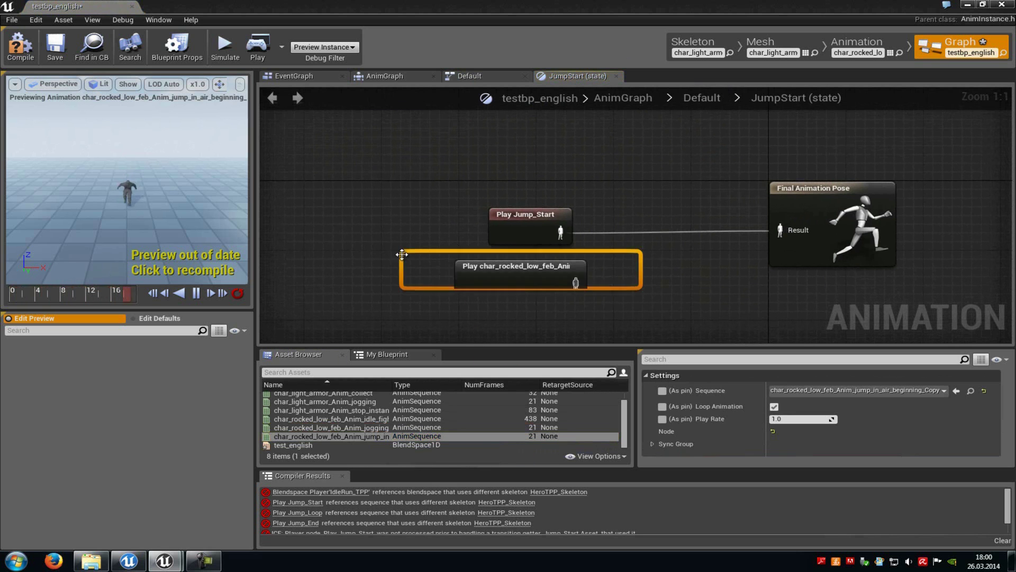
- Feed the jump-in-air animation into Final Animation Pose and delete the old Play Jump_Start node
{"action": "left_click_drag", "start_coordinate": [628, 275], "coordinate": [780, 230]}
{"action": "left_click", "coordinate": [532, 217]}
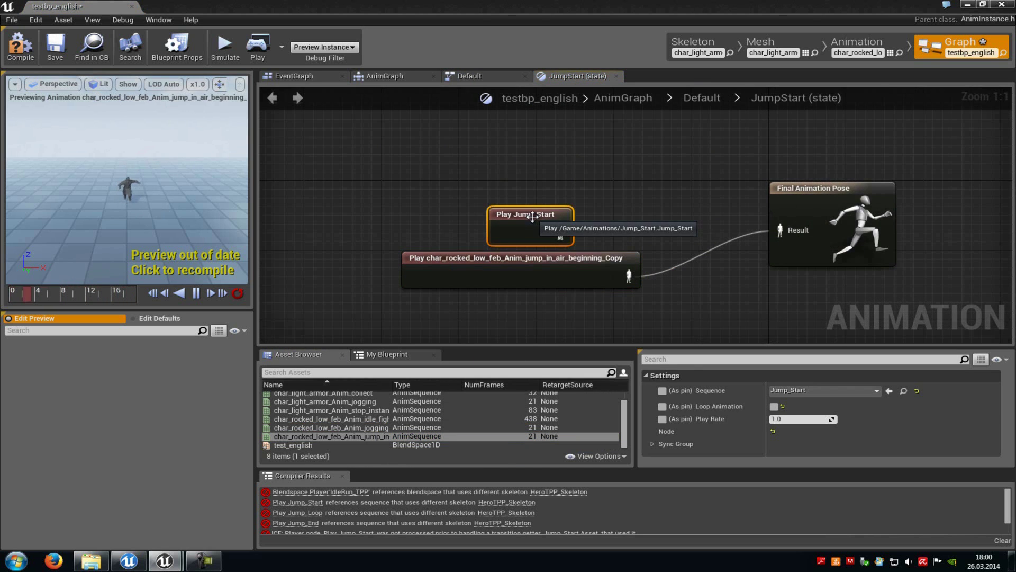
{"action": "key", "text": "Delete"}
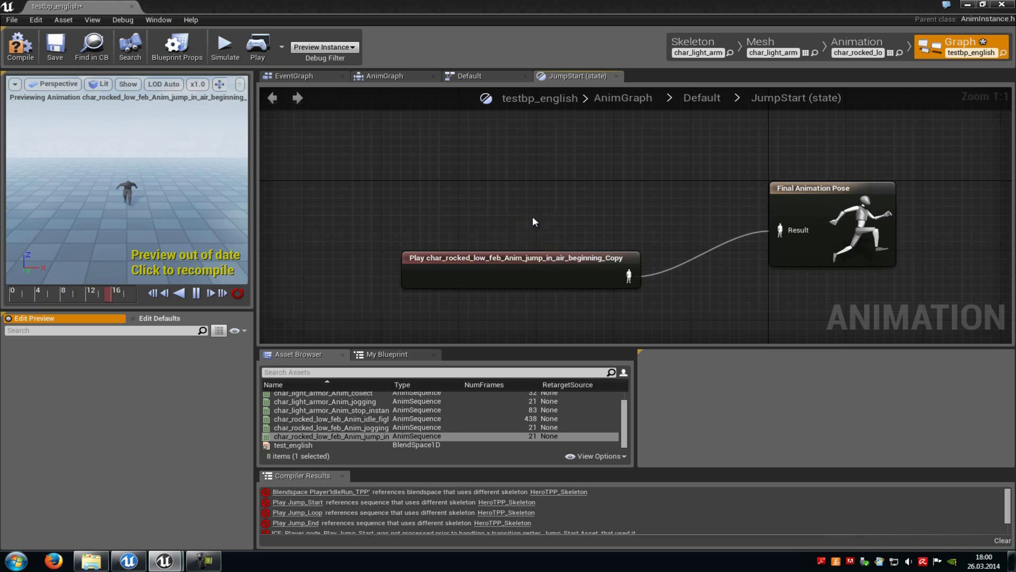
{"action": "left_click", "coordinate": [617, 76]}
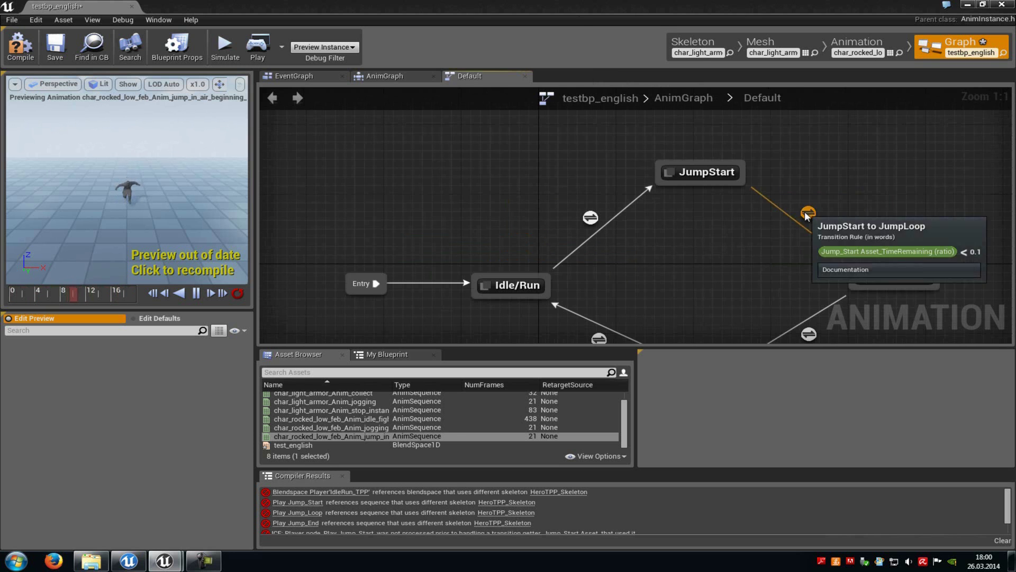
- In the JumpStart→JumpLoop rule, replace Jump_Start Asset with the jump-in-air asset's Time Remaining (ratio) compared to 0.1
{"action": "double_click", "coordinate": [808, 213]}
{"action": "right_click_drag", "start_coordinate": [663, 282], "coordinate": [638, 290]}
{"action": "left_click", "coordinate": [581, 212]}
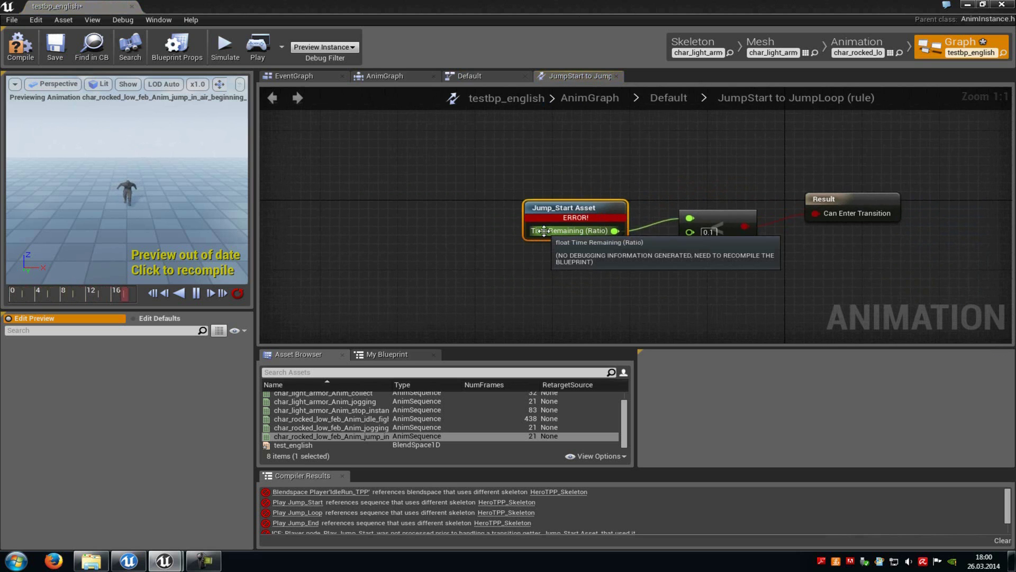
{"action": "key", "text": "Delete"}
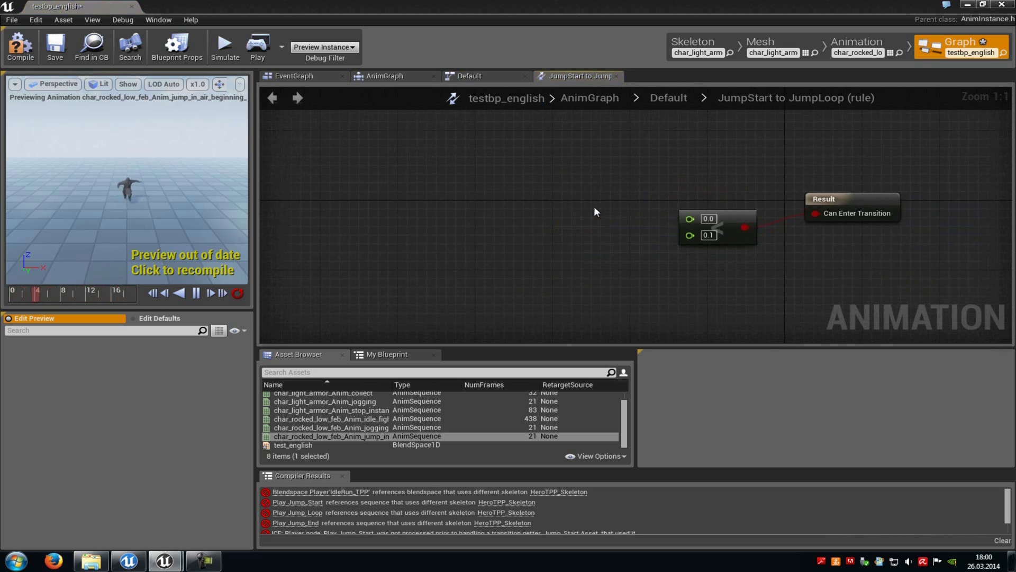
{"action": "right_click", "coordinate": [521, 238]}
{"action": "type", "text": "asset"}
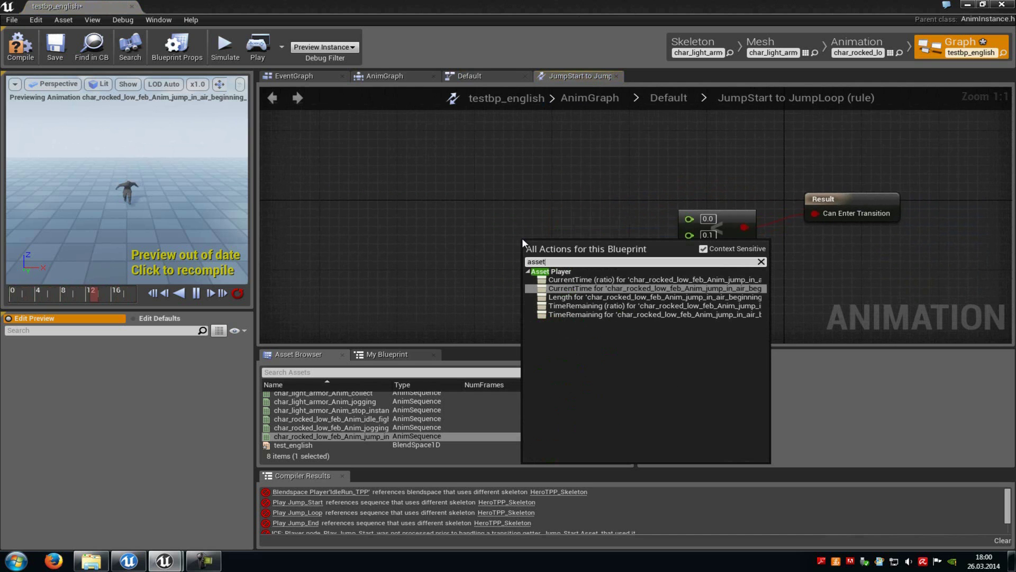
{"action": "left_click", "coordinate": [570, 306]}
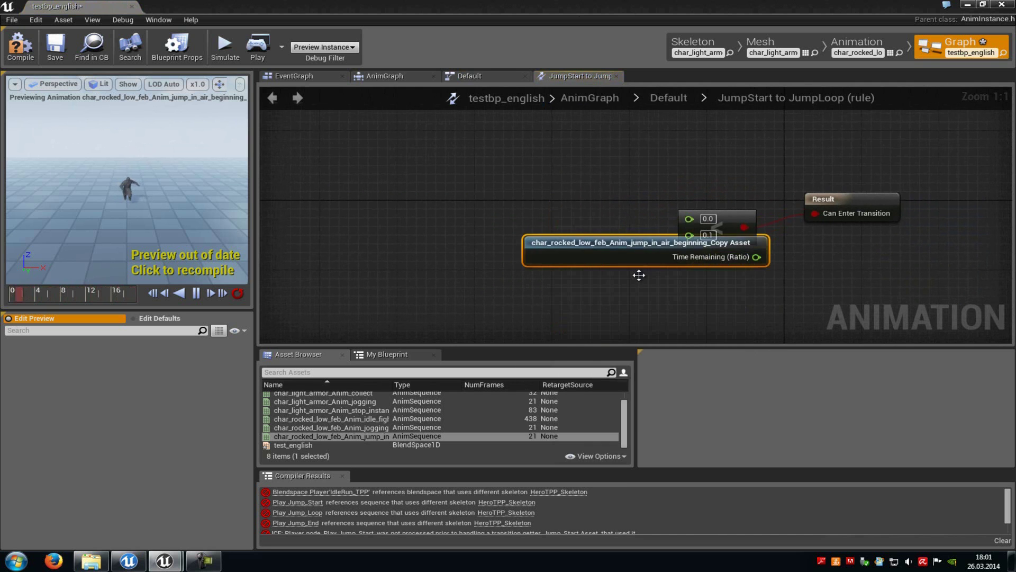
{"action": "left_click_drag", "start_coordinate": [643, 252], "coordinate": [460, 252]}
{"action": "left_click_drag", "start_coordinate": [573, 257], "coordinate": [697, 218]}
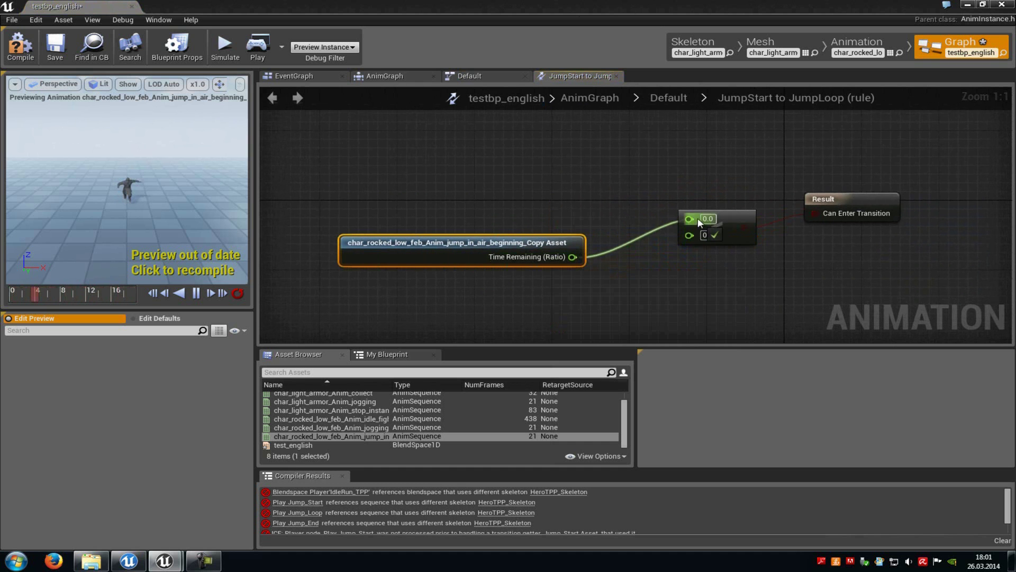
{"action": "left_click", "coordinate": [616, 76]}
- In the JumpLoop state, replace Play Jump_Loop with a jump_in_air_beginning_Copy player feeding the final pose
{"action": "double_click", "coordinate": [751, 230]}
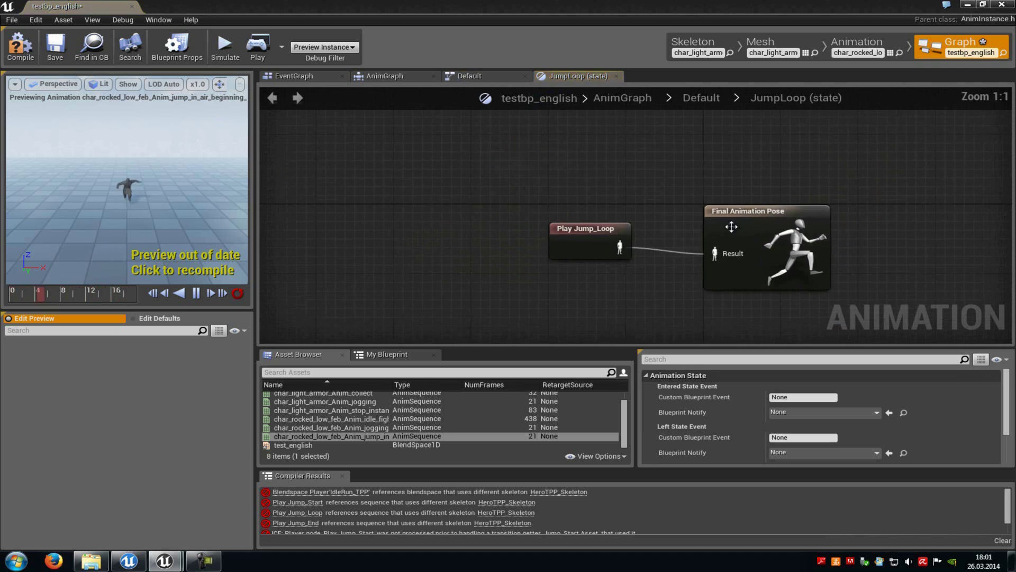
{"action": "right_click_drag", "start_coordinate": [593, 300], "coordinate": [631, 269]}
{"action": "left_click", "coordinate": [628, 208]}
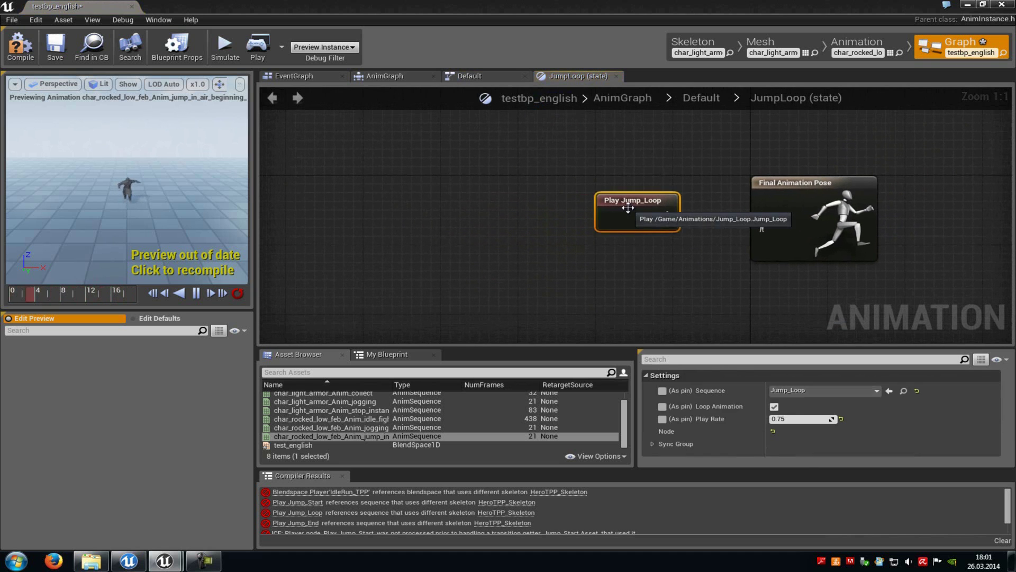
{"action": "key", "text": "Delete"}
{"action": "left_click_drag", "start_coordinate": [328, 436], "coordinate": [445, 222]}
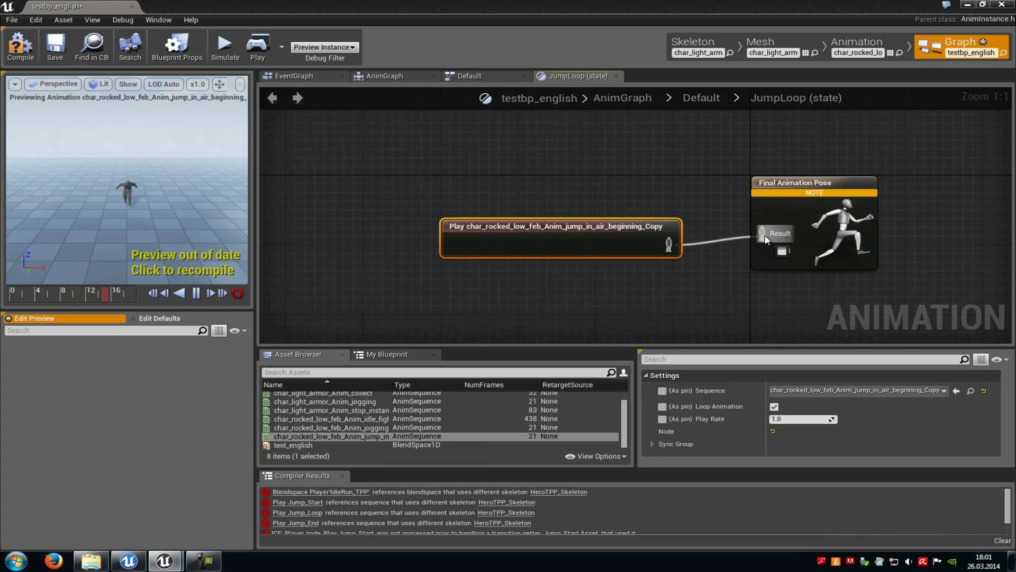
{"action": "left_click_drag", "start_coordinate": [774, 236], "coordinate": [774, 235]}
{"action": "left_click", "coordinate": [718, 277]}
{"action": "right_click_drag", "start_coordinate": [718, 277], "coordinate": [678, 293]}
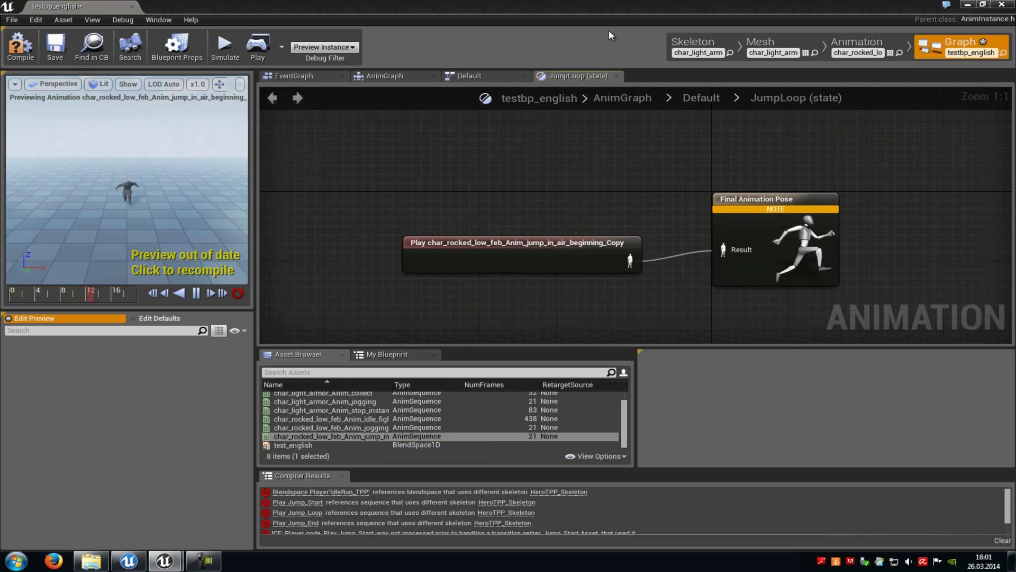
{"action": "left_click", "coordinate": [614, 75]}
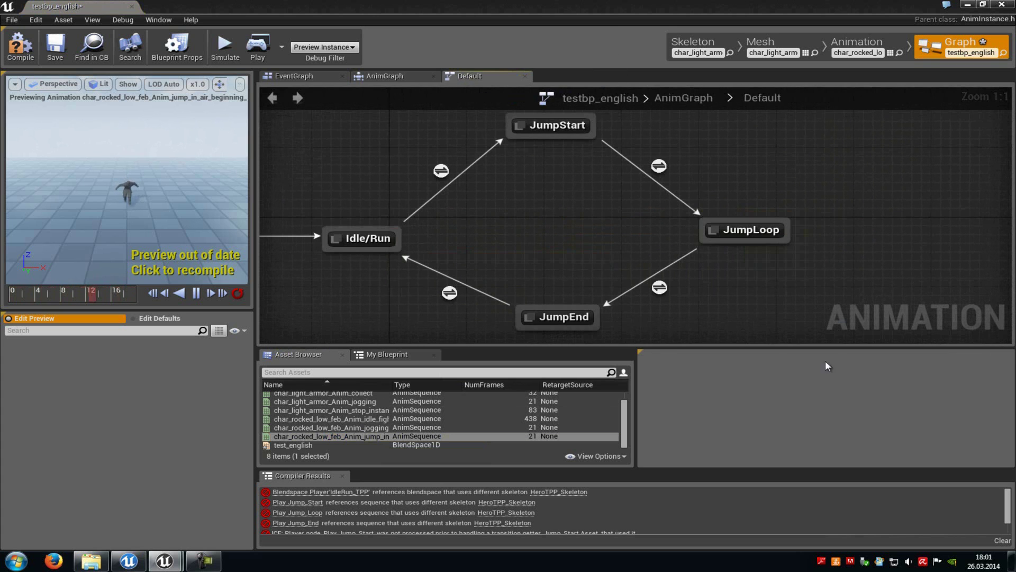
- Check the JumpLoop to JumpEnd transition rule, leave it unchanged, and enter the JumpEnd state
{"action": "double_click", "coordinate": [659, 288]}
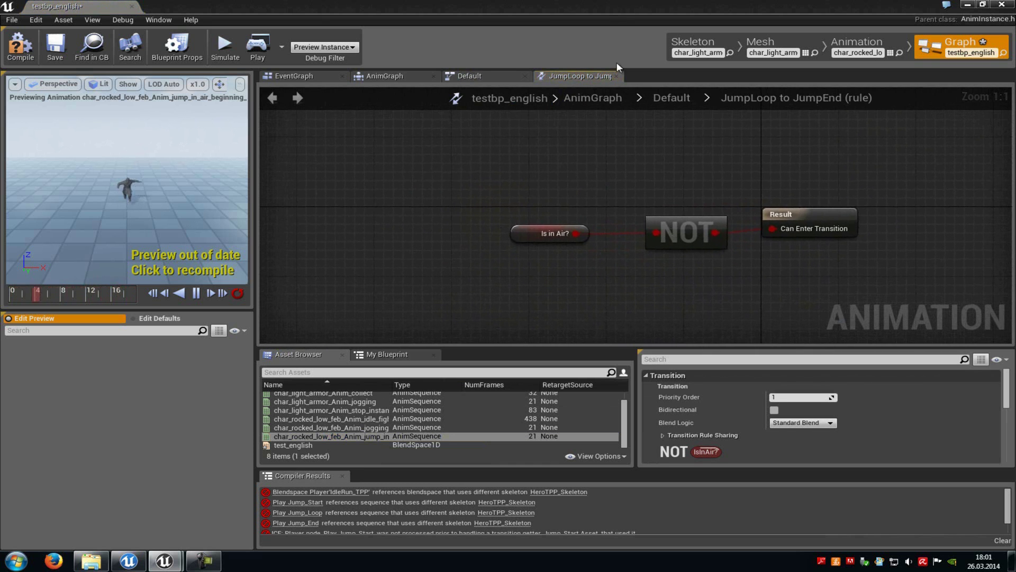
{"action": "left_click", "coordinate": [616, 76]}
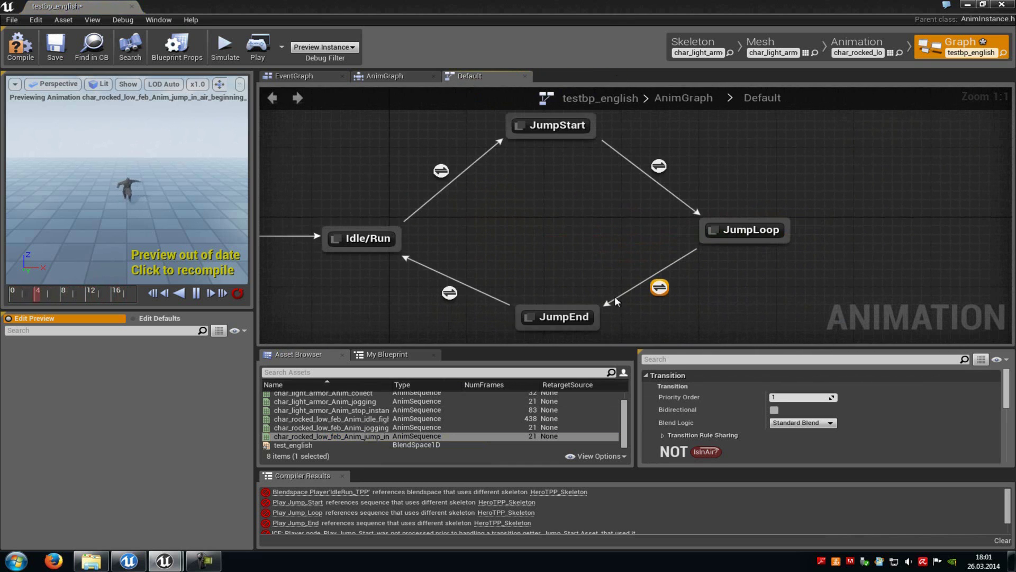
{"action": "double_click", "coordinate": [562, 317]}
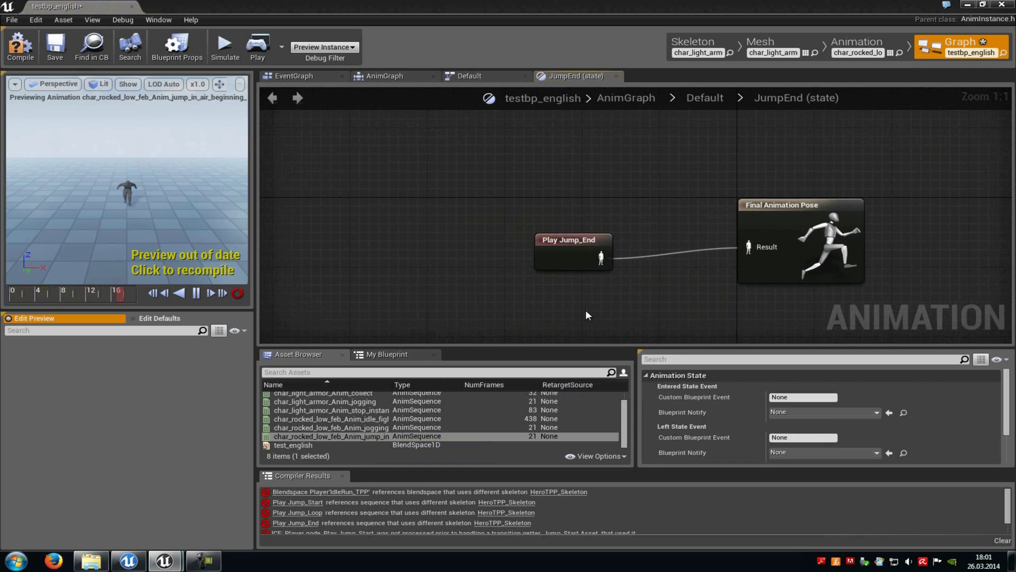
- Swap JumpEnd's Play Jump_End for a char_rocked_low_feb_Anim_jump_in_air_beginning_Copy player wired to Final Animation Pose
{"action": "left_click", "coordinate": [349, 426]}
{"action": "left_click", "coordinate": [348, 419]}
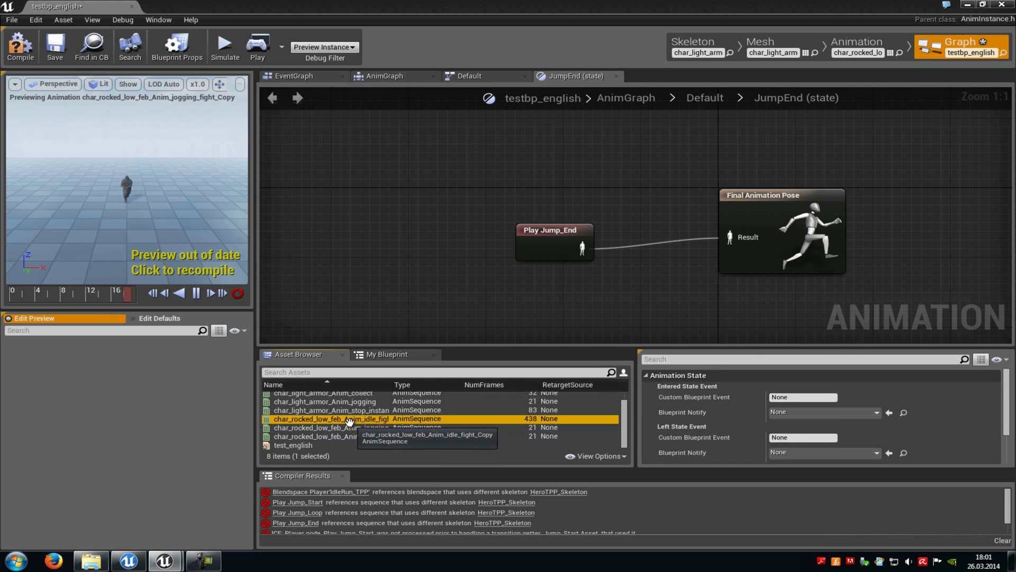
{"action": "left_click", "coordinate": [335, 436]}
{"action": "left_click_drag", "start_coordinate": [336, 436], "coordinate": [345, 278]}
{"action": "left_click_drag", "start_coordinate": [733, 268], "coordinate": [730, 238]}
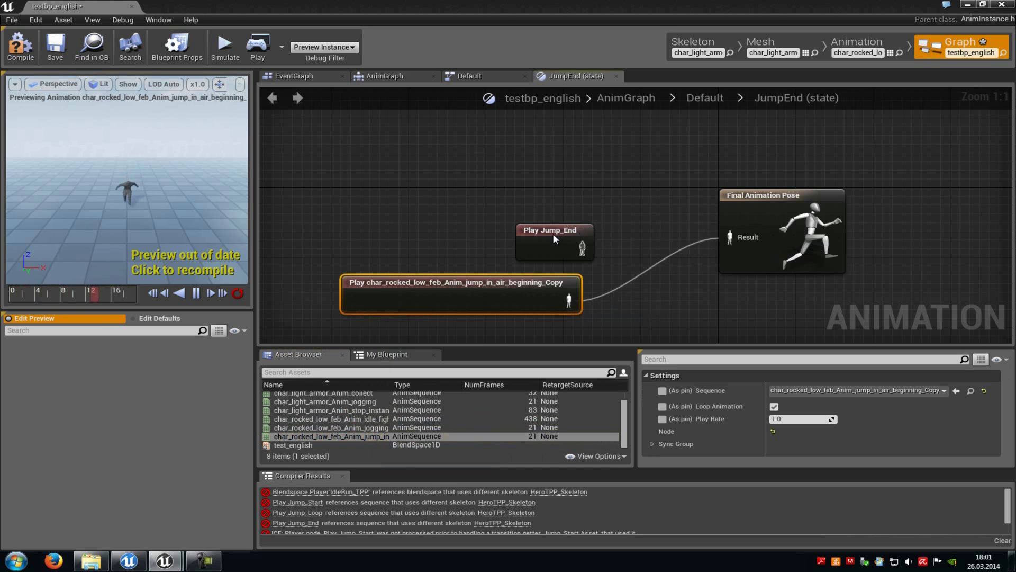
{"action": "left_click", "coordinate": [551, 235]}
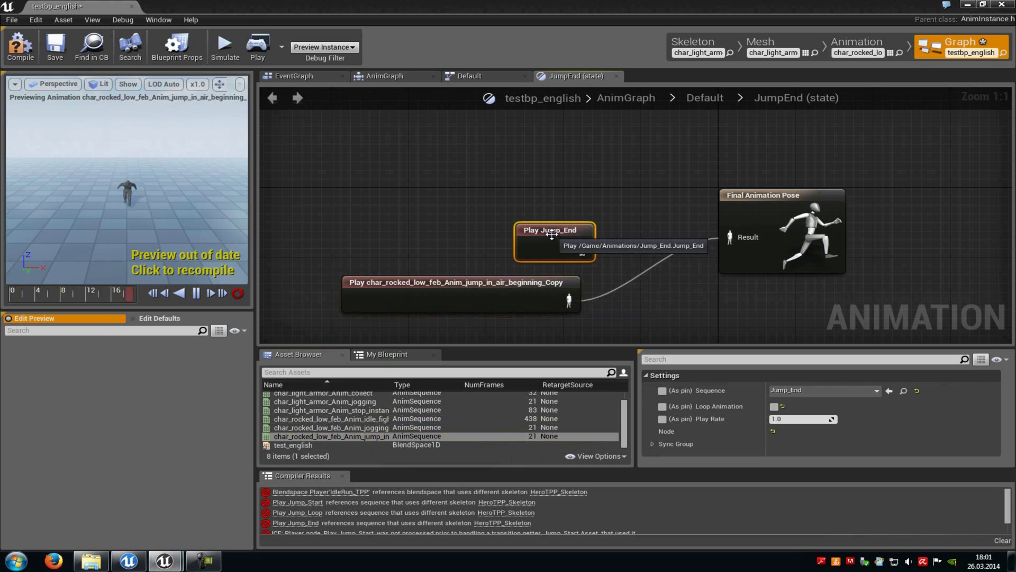
{"action": "key", "text": "Delete"}
{"action": "left_click", "coordinate": [617, 75]}
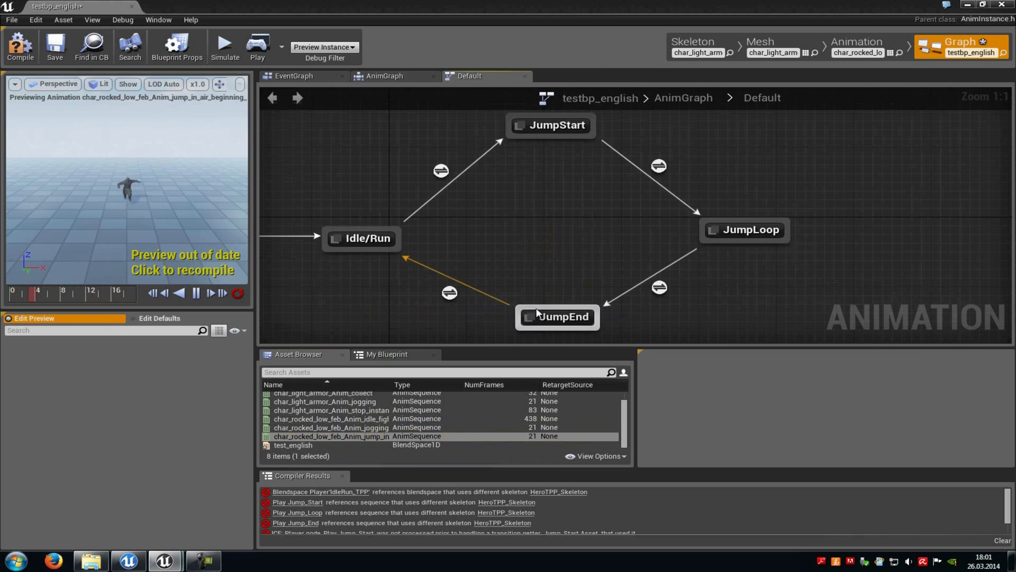
- In the JumpEnd→Idle/Run rule, replace Jump_End Asset with jump_in_air_beginning_Copy's Time Remaining (Ratio) in the 0.1 comparison
{"action": "left_click", "coordinate": [449, 292]}
{"action": "double_click", "coordinate": [449, 292]}
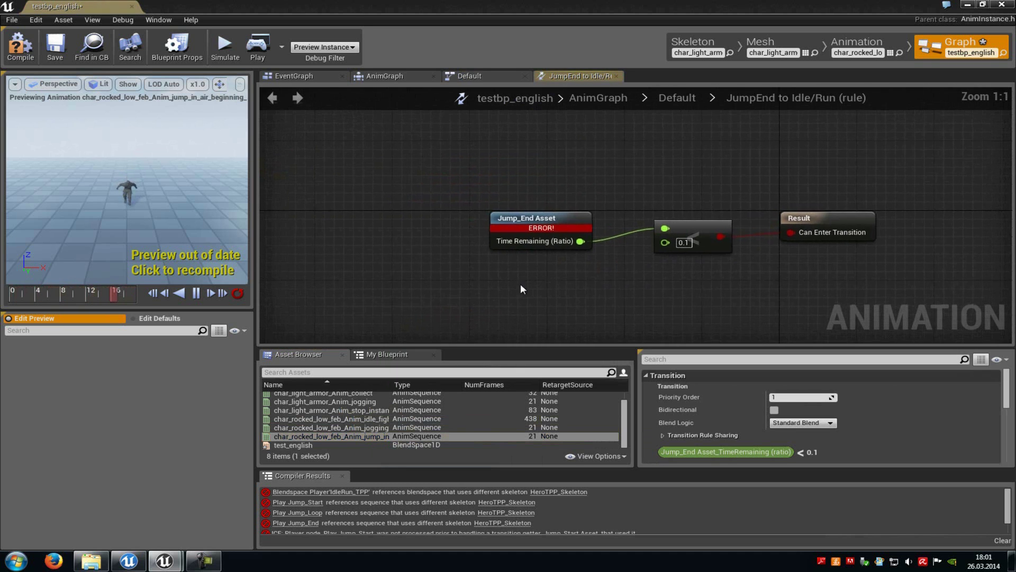
{"action": "left_click", "coordinate": [552, 220]}
{"action": "key", "text": "Delete"}
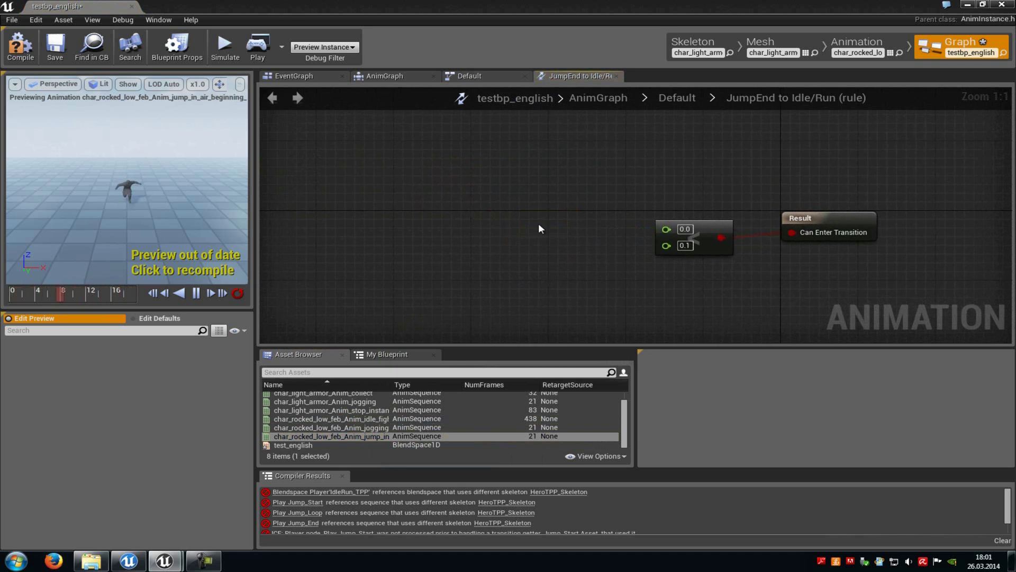
{"action": "right_click", "coordinate": [510, 231]}
{"action": "type", "text": "asset"}
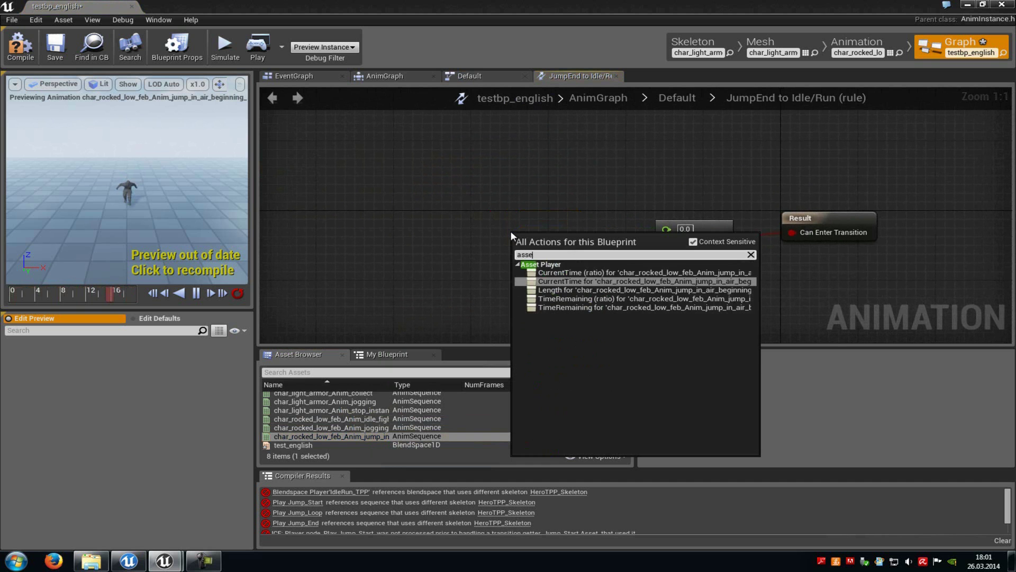
{"action": "left_click", "coordinate": [587, 299]}
{"action": "left_click_drag", "start_coordinate": [606, 238], "coordinate": [428, 257]}
{"action": "left_click_drag", "start_coordinate": [565, 266], "coordinate": [651, 244]}
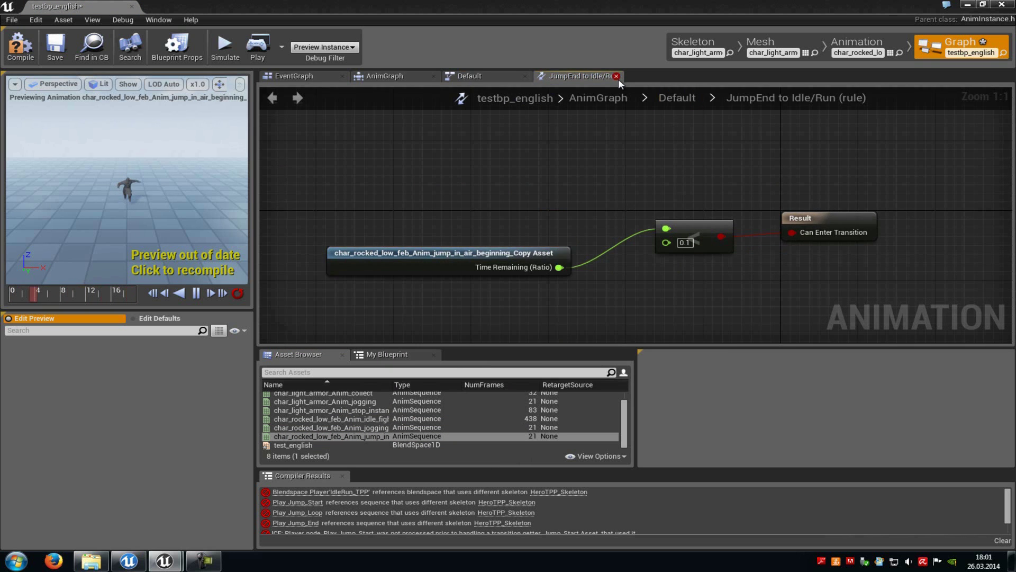